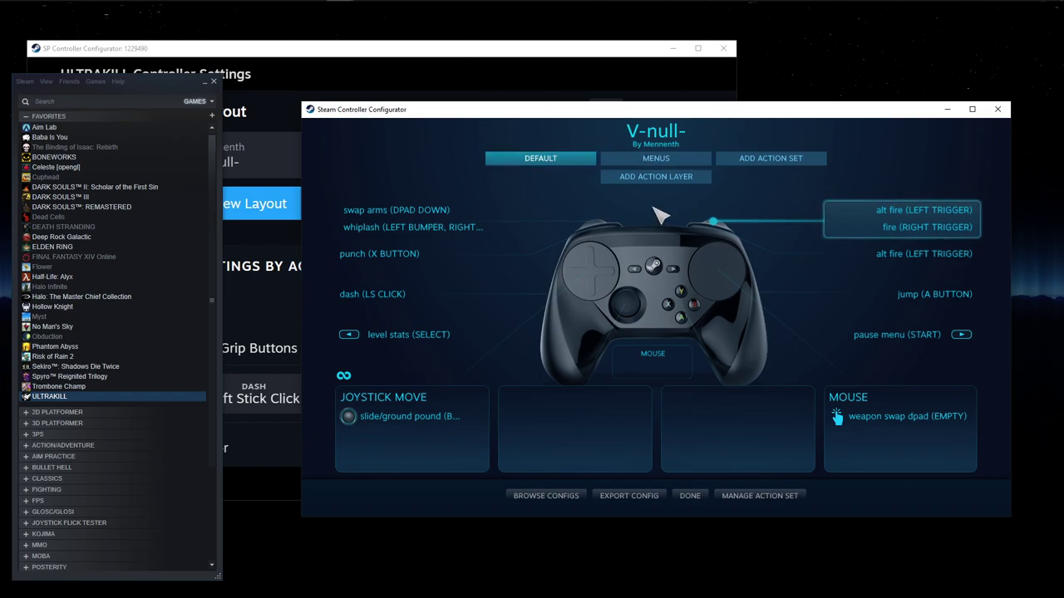
Step: Arrange the two configurator windows so both remain reachable, and close the Steam game library window
drag(167, 84, 185, 70)
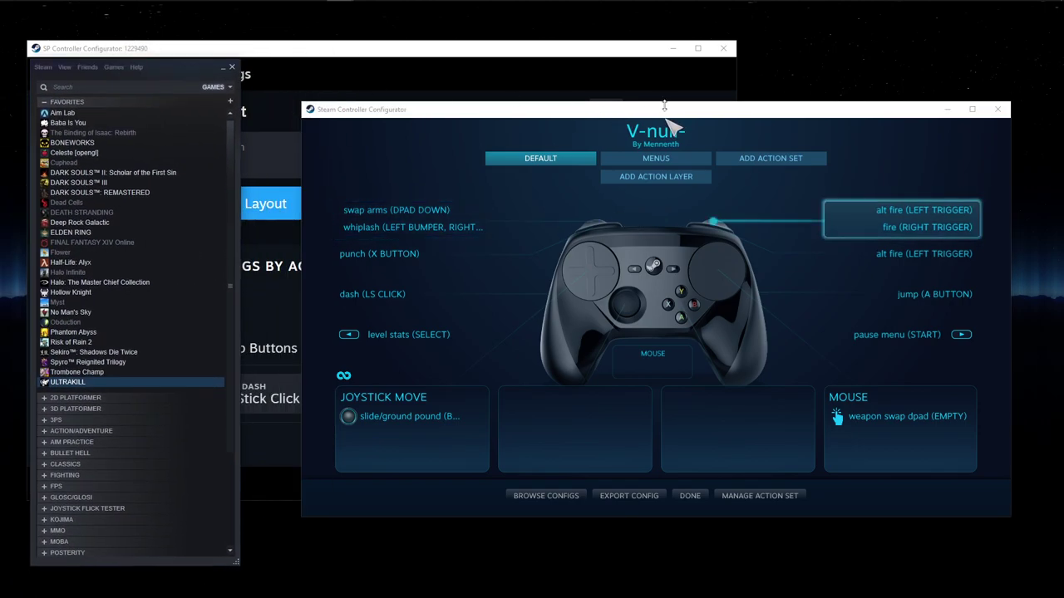
drag(664, 110, 661, 145)
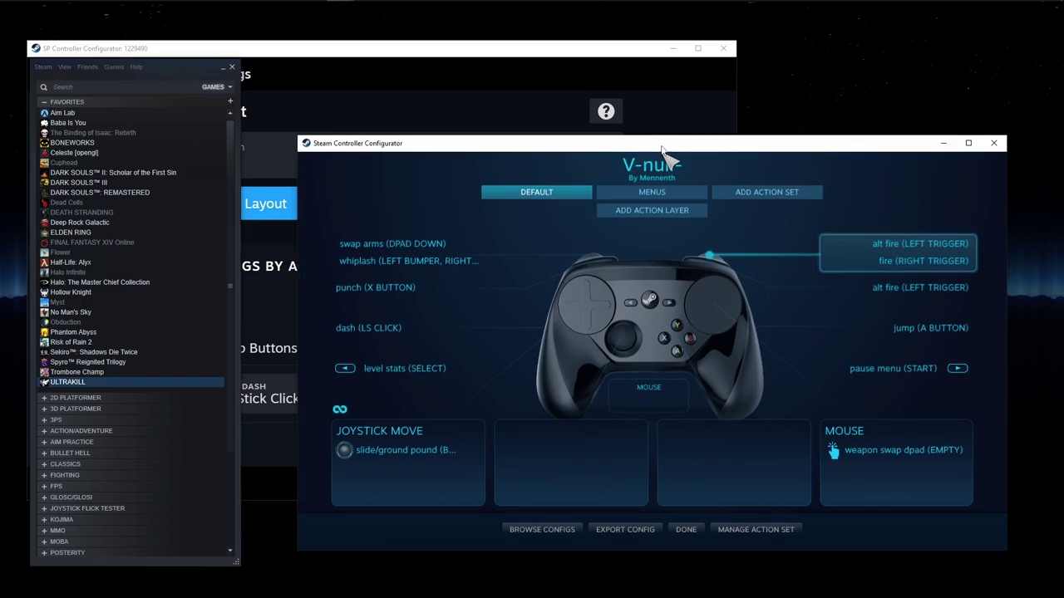
click(64, 67)
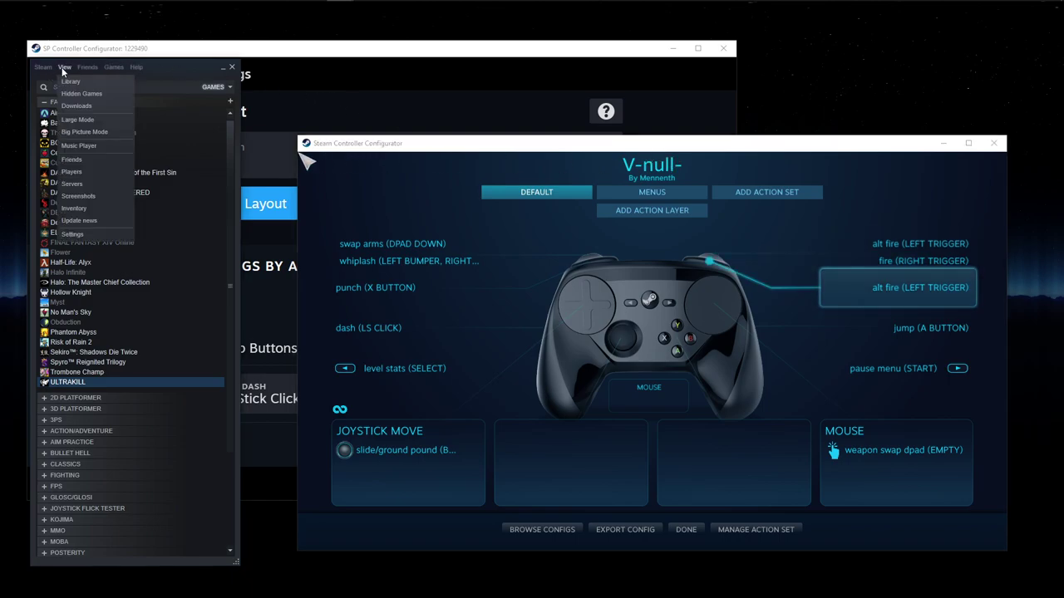
click(300, 54)
drag(299, 55, 358, 29)
click(64, 67)
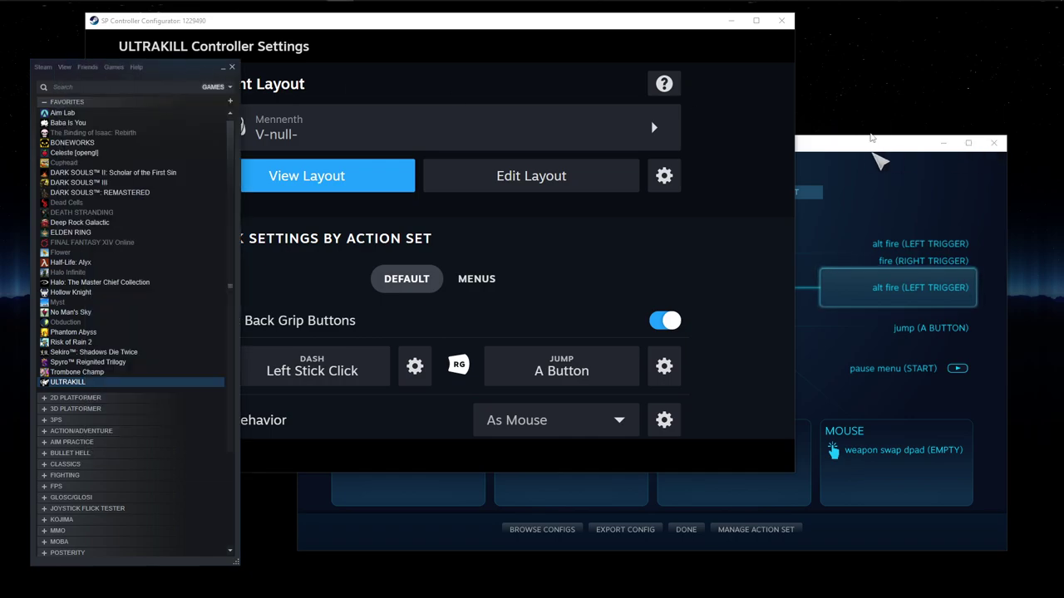
drag(868, 150, 867, 138)
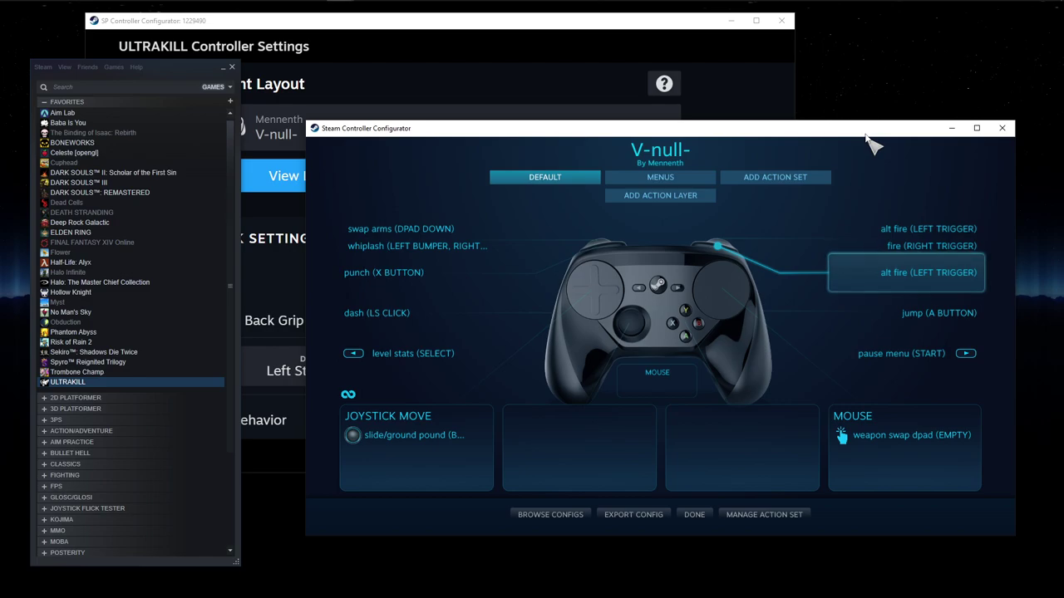
click(231, 66)
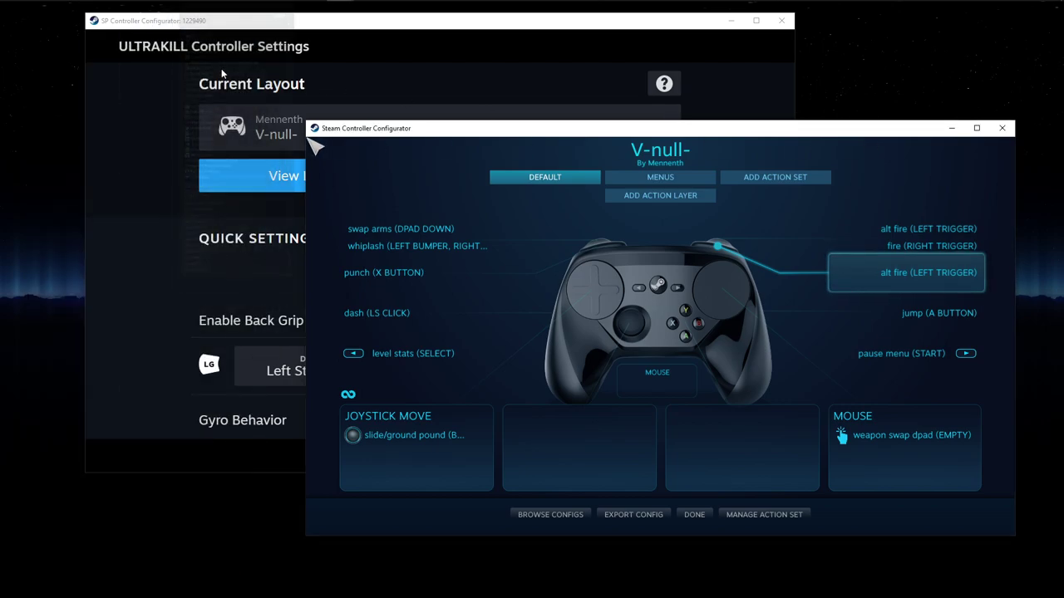
Step: Switch to the SP Controller Configurator, edit the ULTRAKILL layout and open the command picker for the left bumper
click(494, 29)
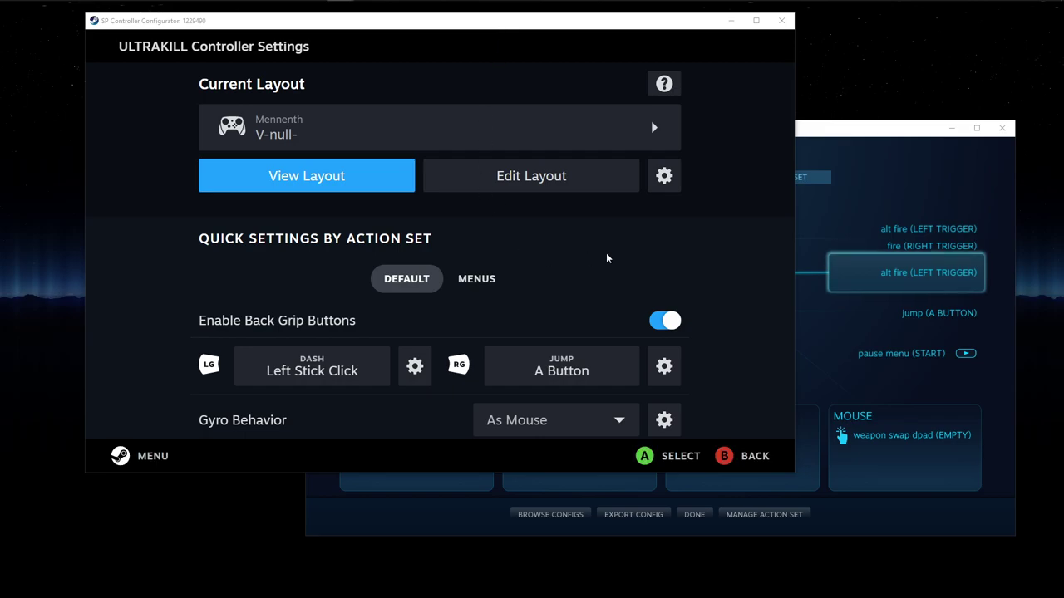
click(553, 179)
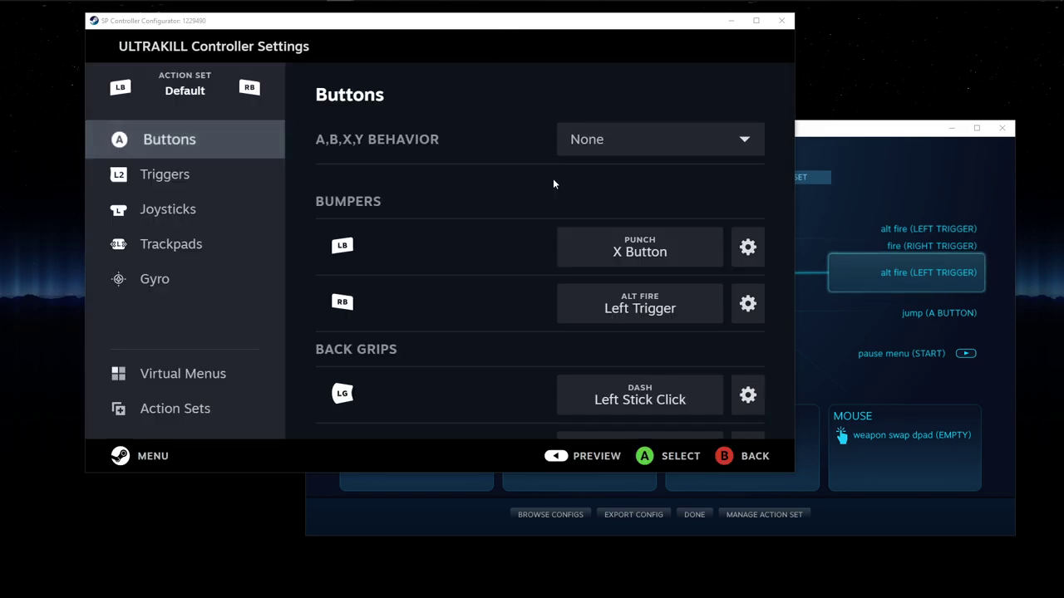
click(425, 254)
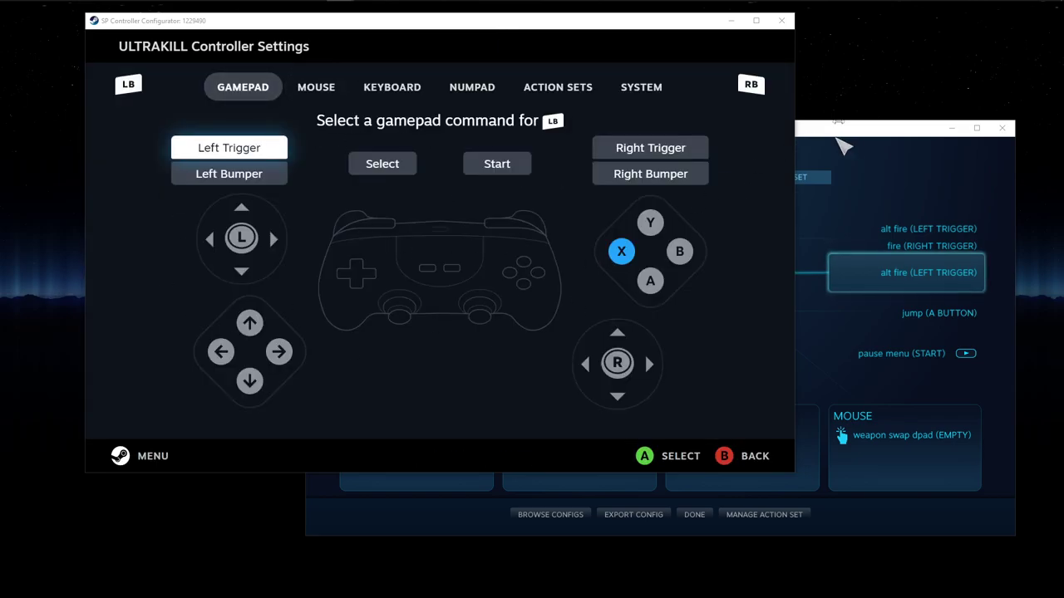
click(840, 124)
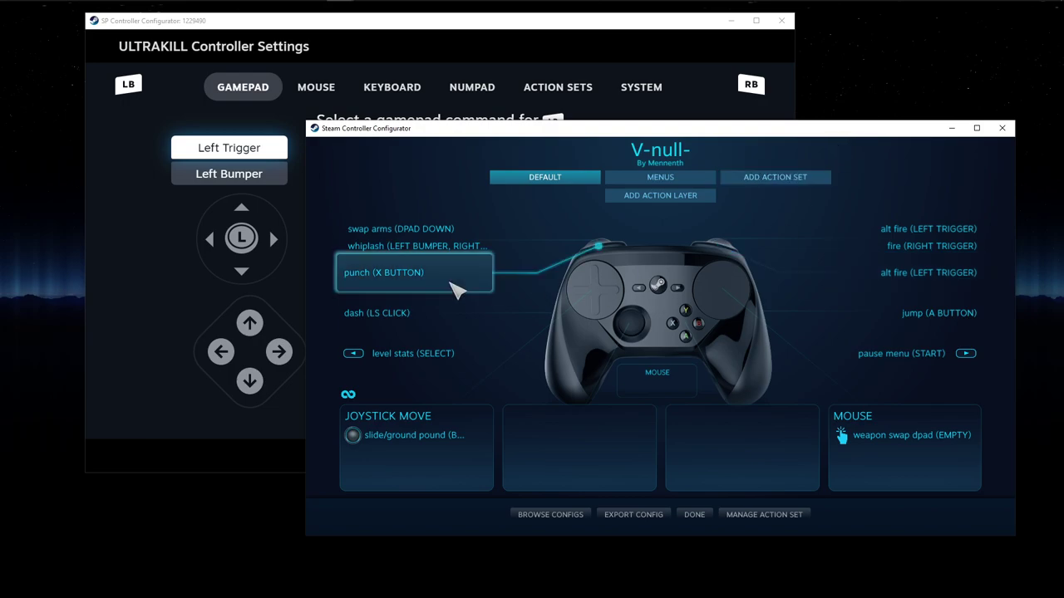
click(405, 31)
click(753, 458)
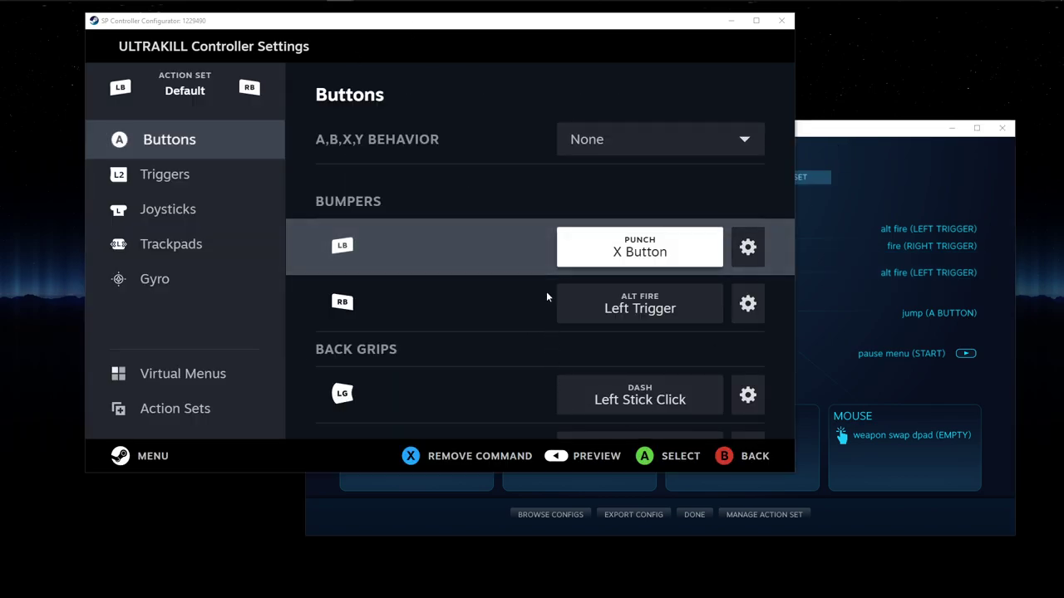
click(597, 255)
Step: Switch to the Steam Controller Configurator, show the activators of the left bumper's punch command and open its binding picker
click(893, 138)
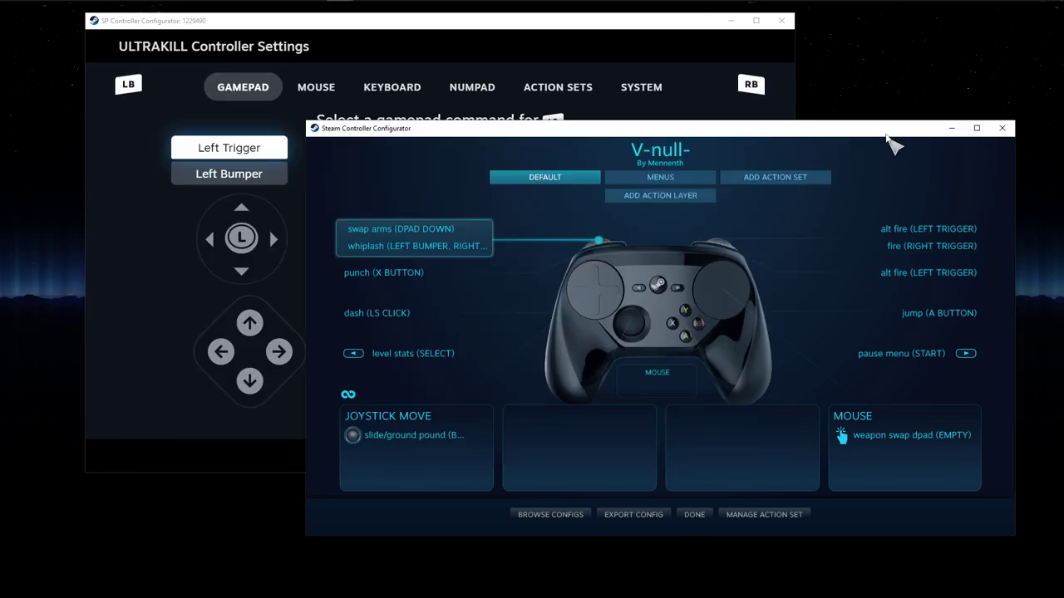
click(415, 273)
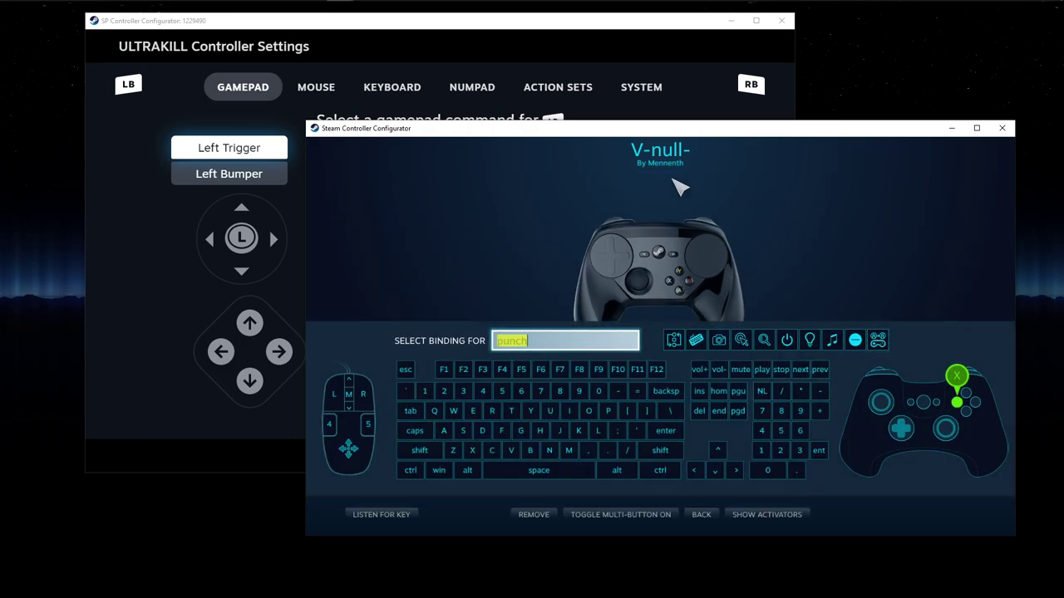
click(796, 516)
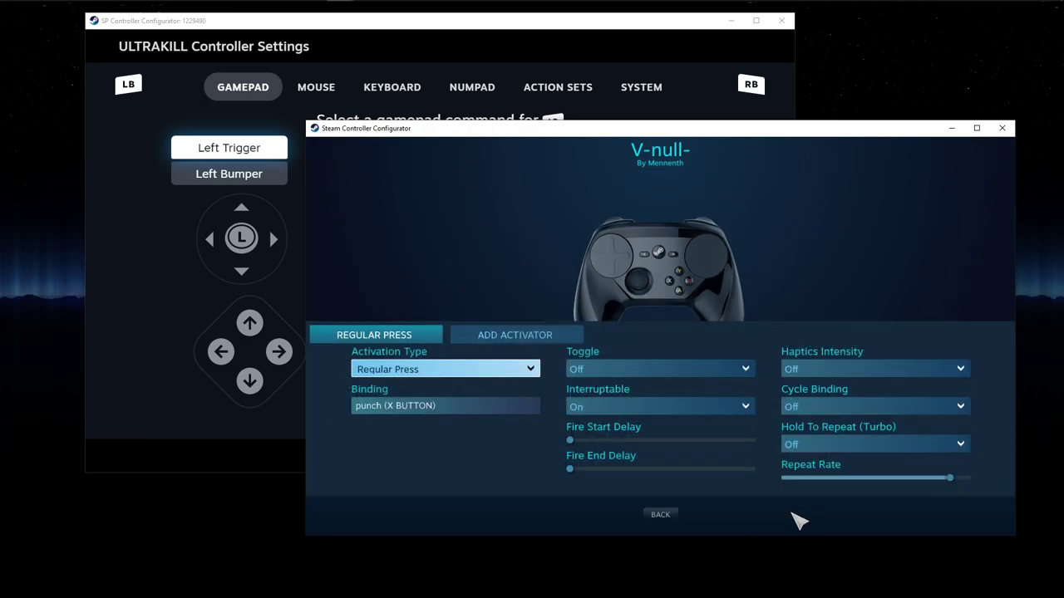
click(423, 407)
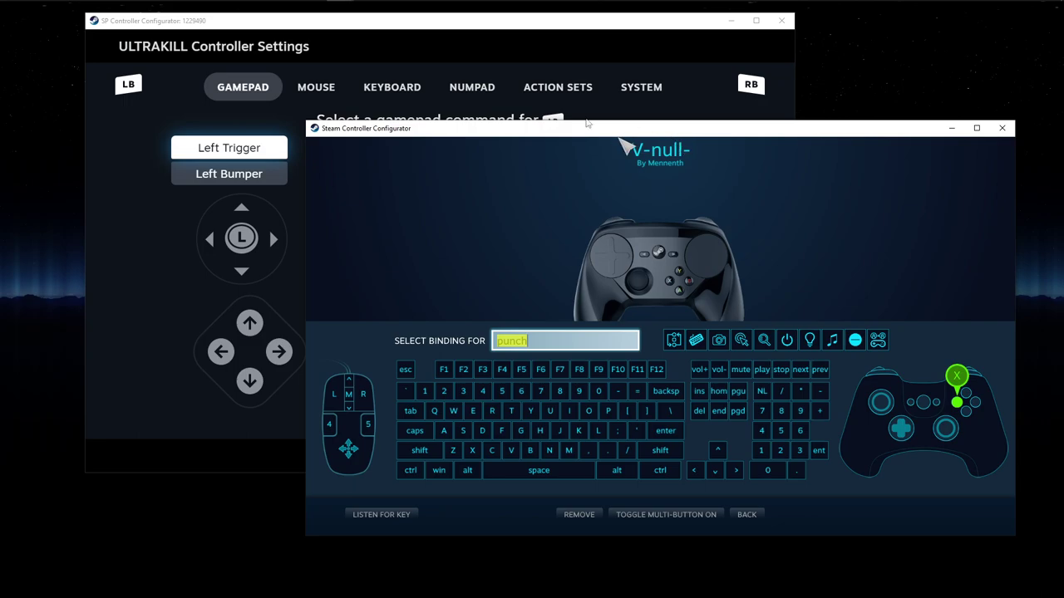
Step: Examine the mouse, keyboard, numpad, action set and system commands offered for the left bumper in the SP Controller Configurator
click(502, 33)
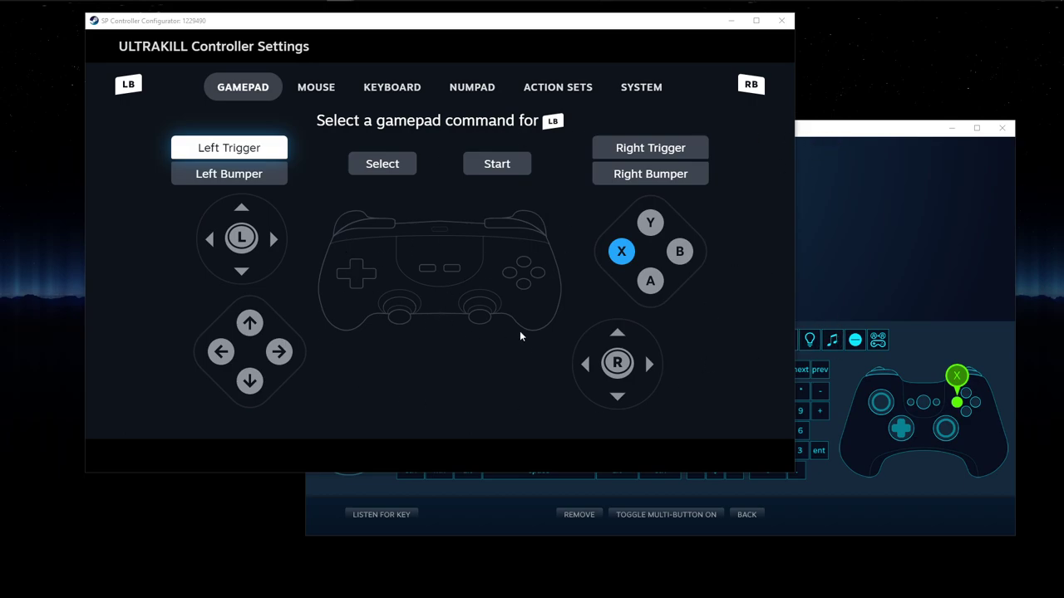
click(837, 146)
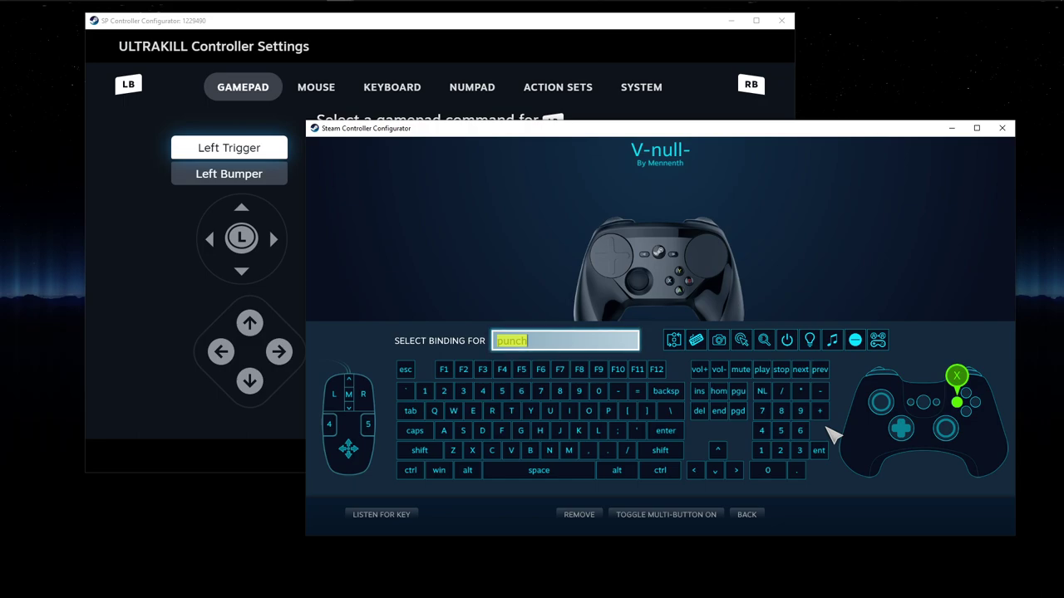
click(581, 33)
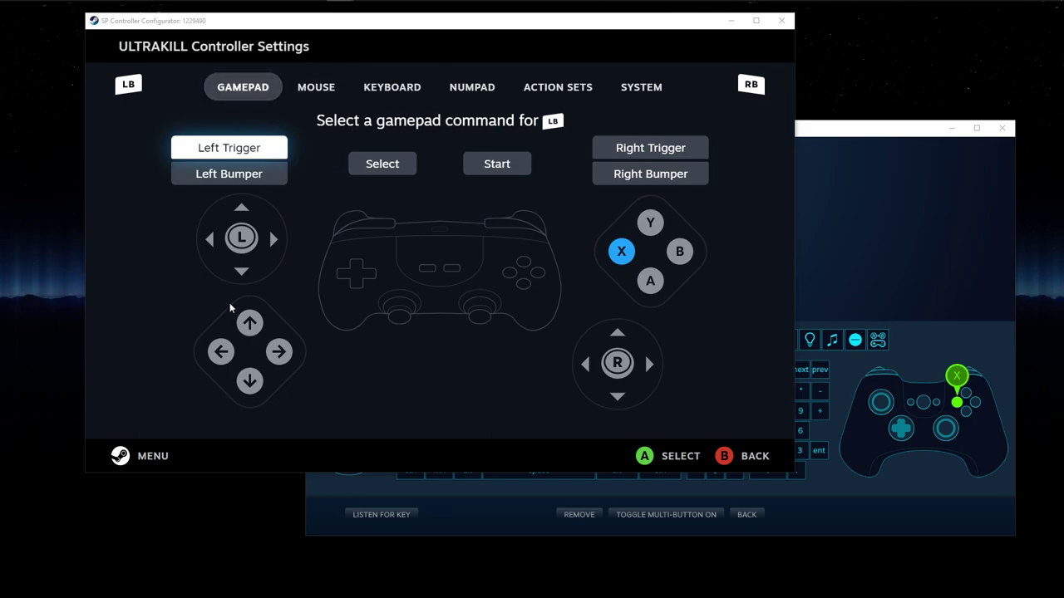
click(316, 86)
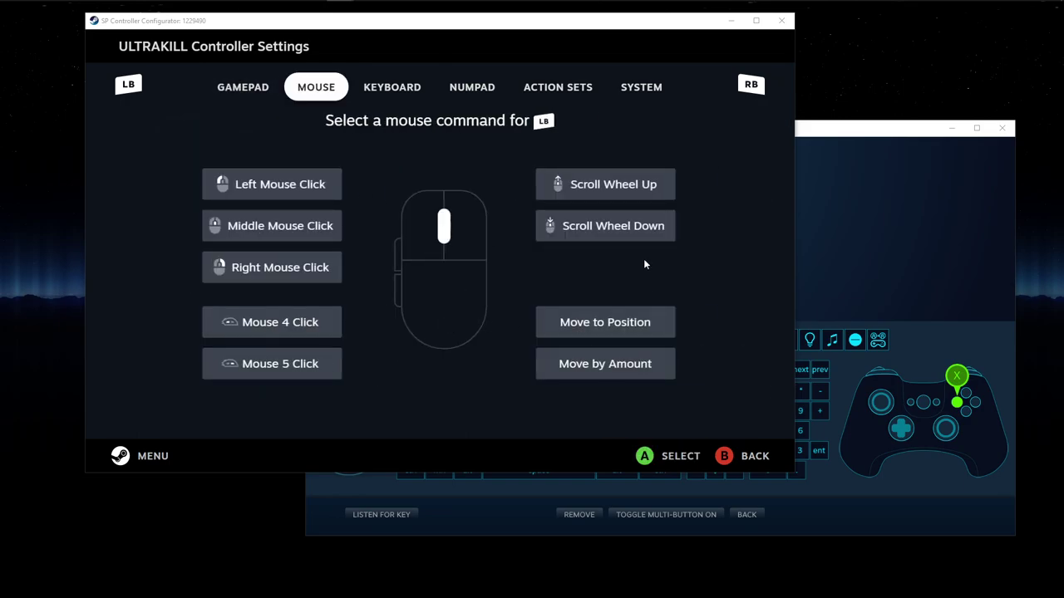
click(392, 86)
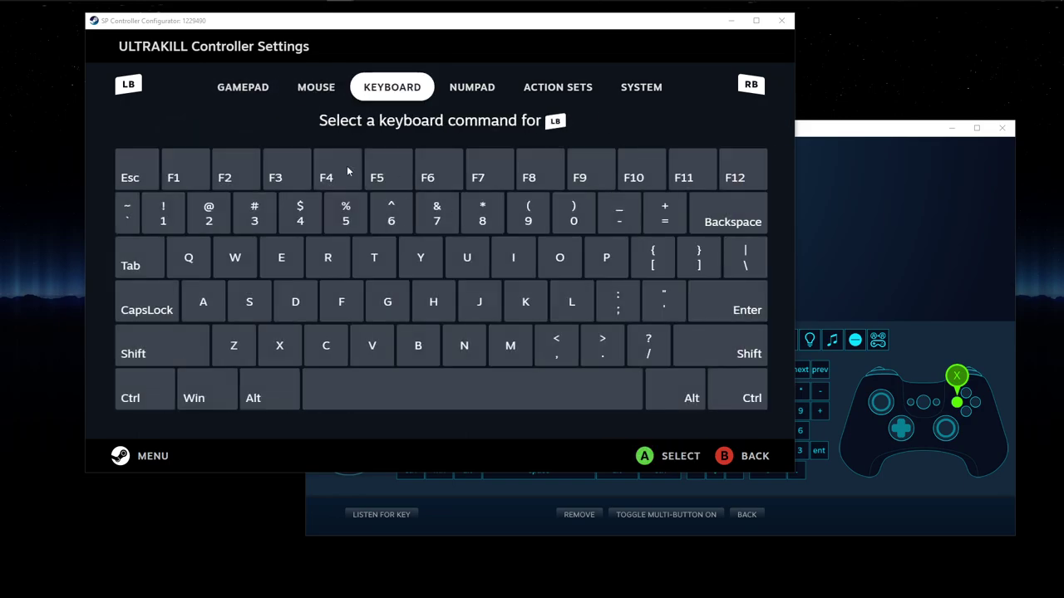
click(462, 91)
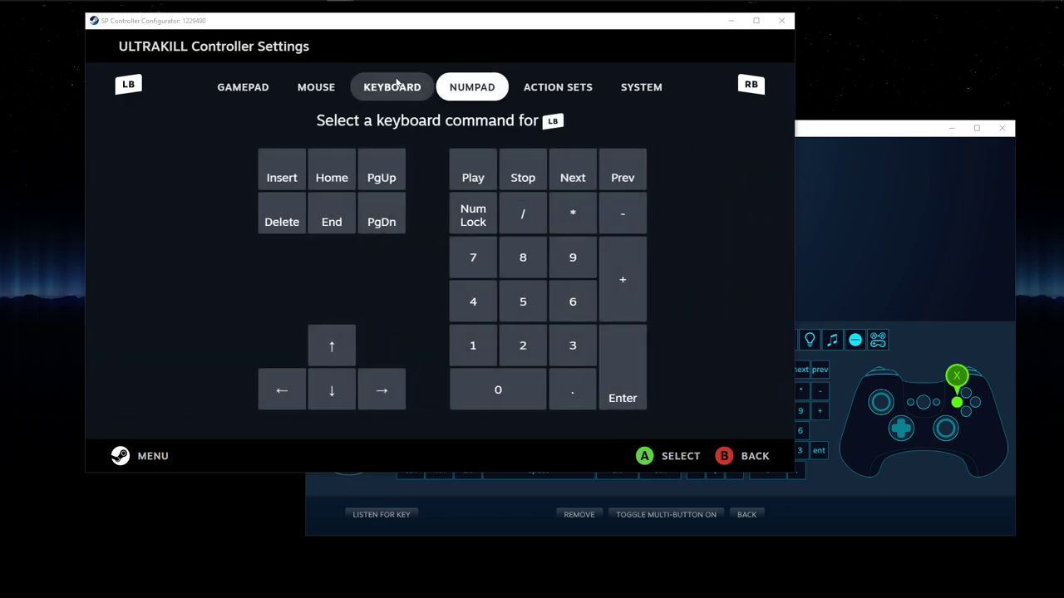
click(392, 86)
click(472, 86)
click(568, 87)
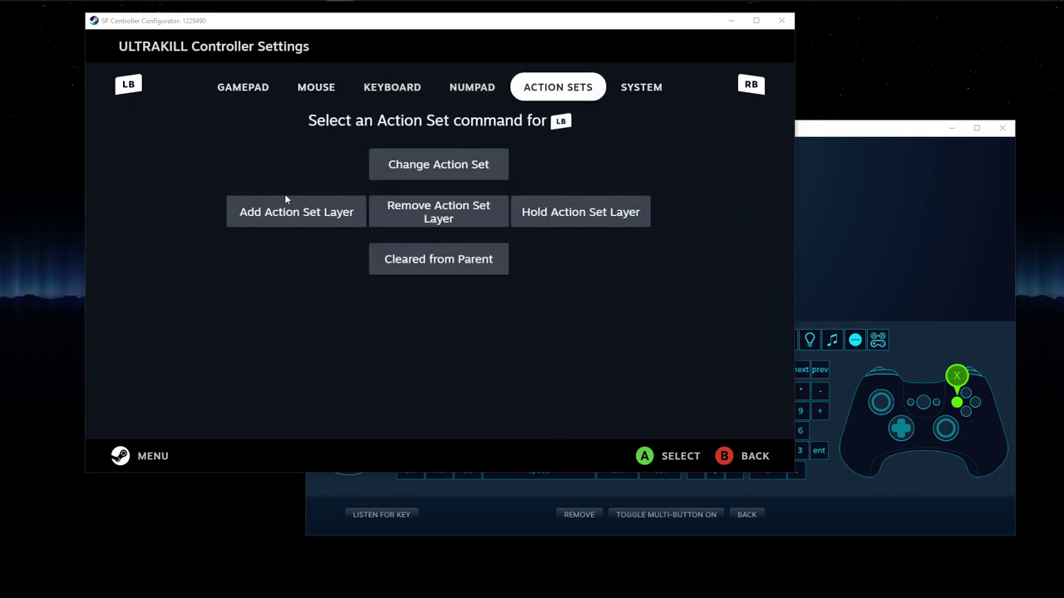
click(640, 90)
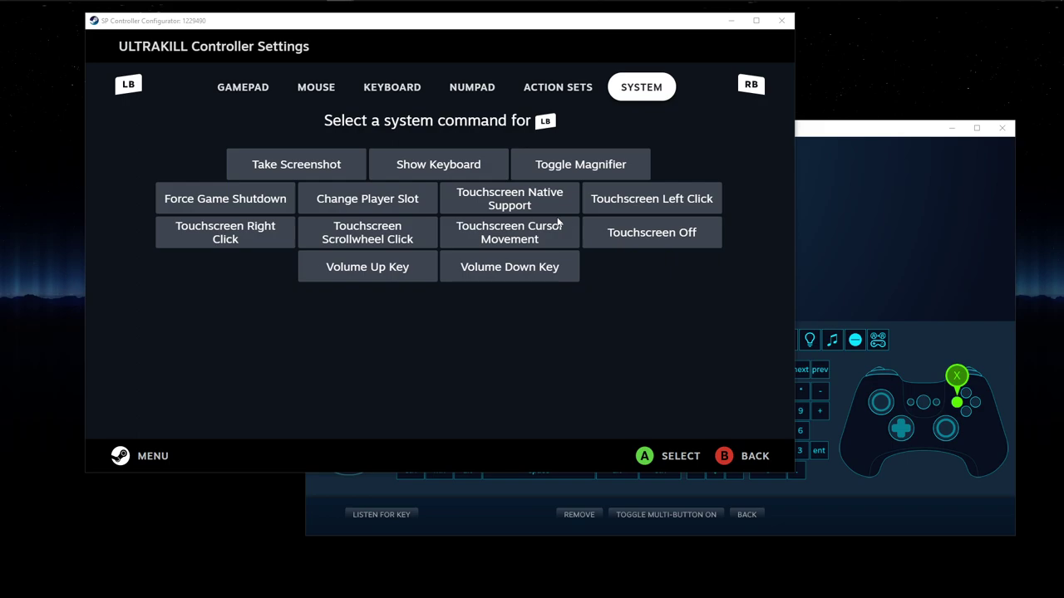
click(235, 91)
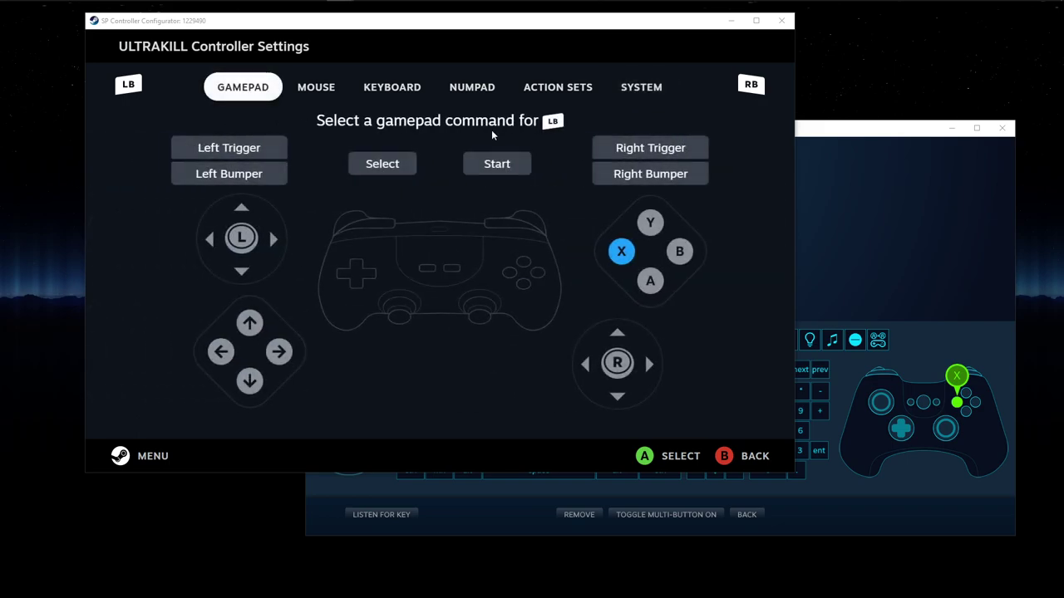
Step: Switch to the Steam Controller Configurator and examine how the selection moves across the keys in its punch binding picker
click(828, 143)
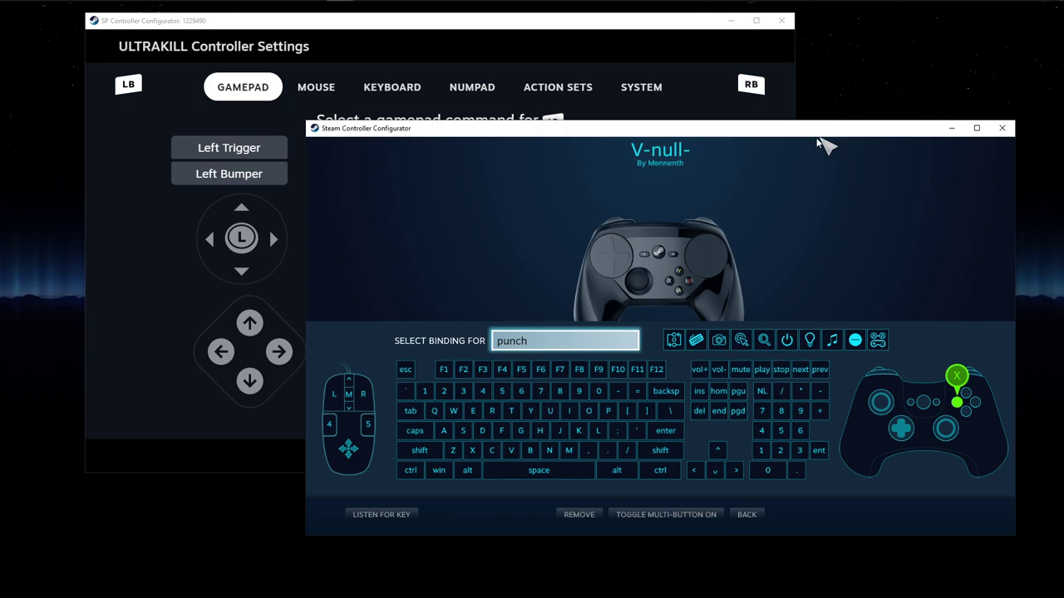
key(Return)
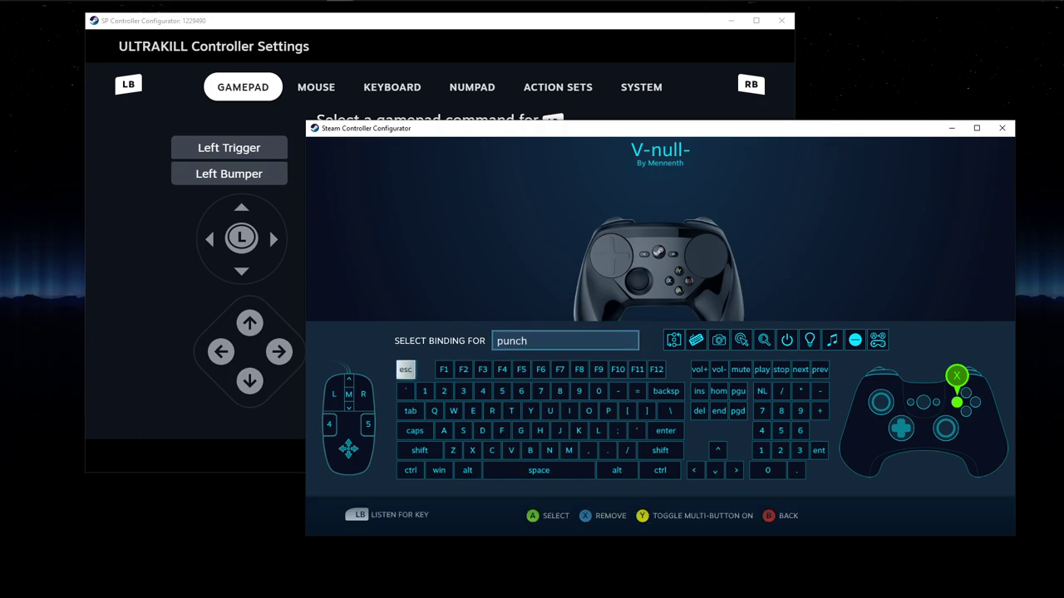
key(Down)
key(Down)
key(Right)
key(Right)
key(Right)
key(Right)
key(Right)
key(Down)
key(Right)
key(Right)
key(Left)
key(Left)
key(Left)
key(Left)
key(Left)
key(Left)
key(Left)
key(Left)
key(Left)
key(Left)
key(Left)
key(Right)
key(Right)
key(Right)
key(Right)
key(Right)
key(Right)
key(Right)
key(Left)
key(Right)
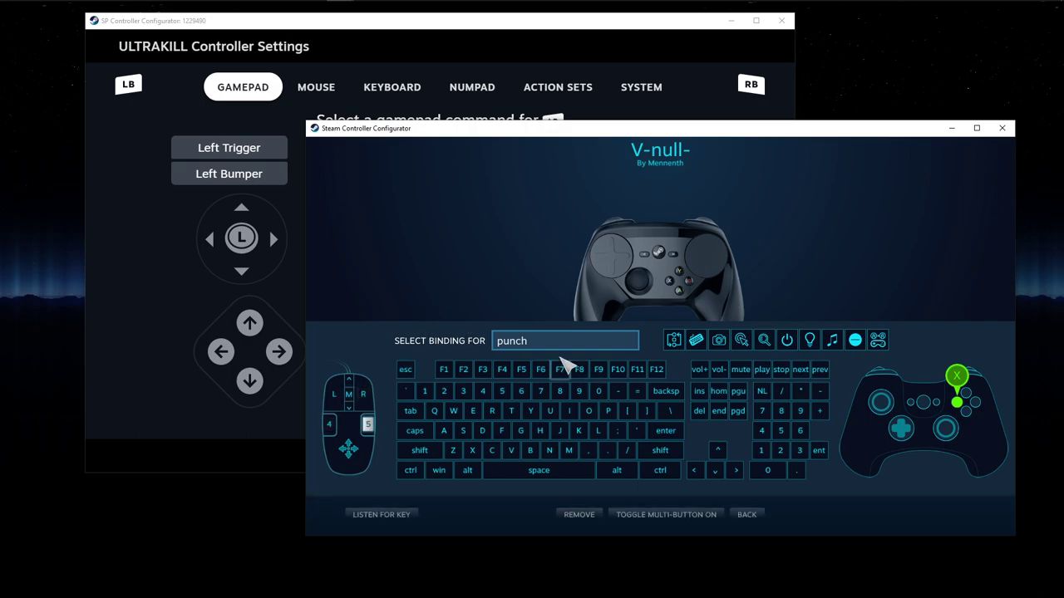
key(Right)
key(Up)
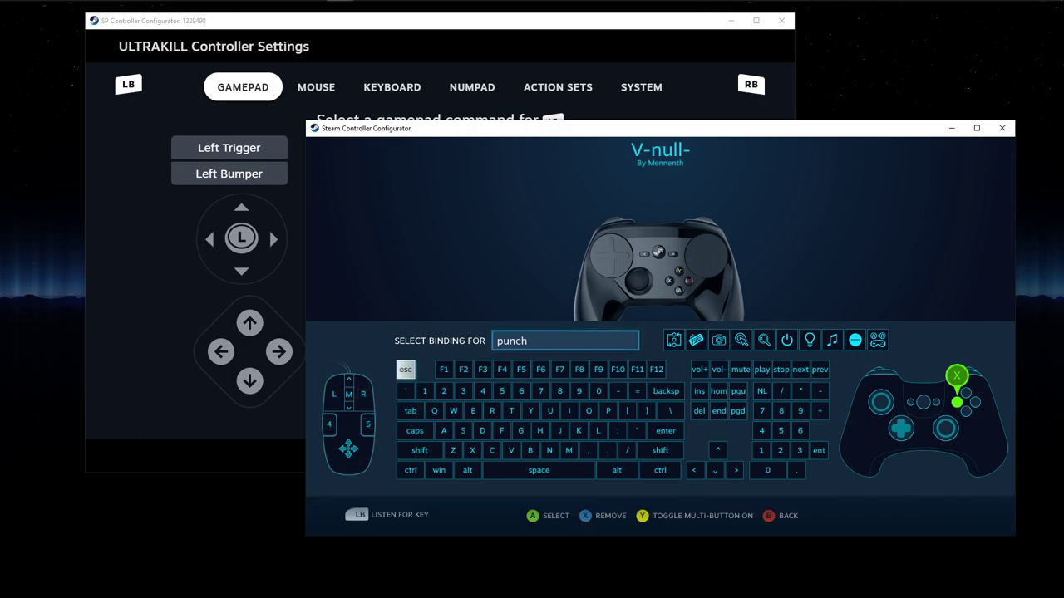
key(Down)
key(Down)
key(Left)
key(Escape)
Step: Switch to the SP Controller Configurator and examine how the selection moves between the left bumper's gamepad commands
click(499, 25)
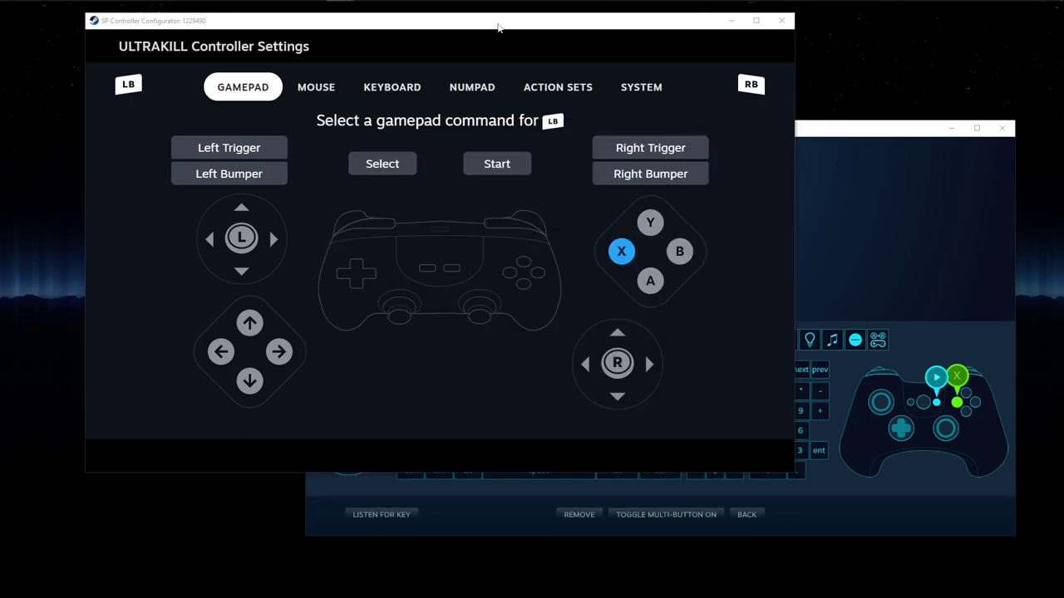
key(Down)
key(Up)
key(Down)
key(Right)
key(Left)
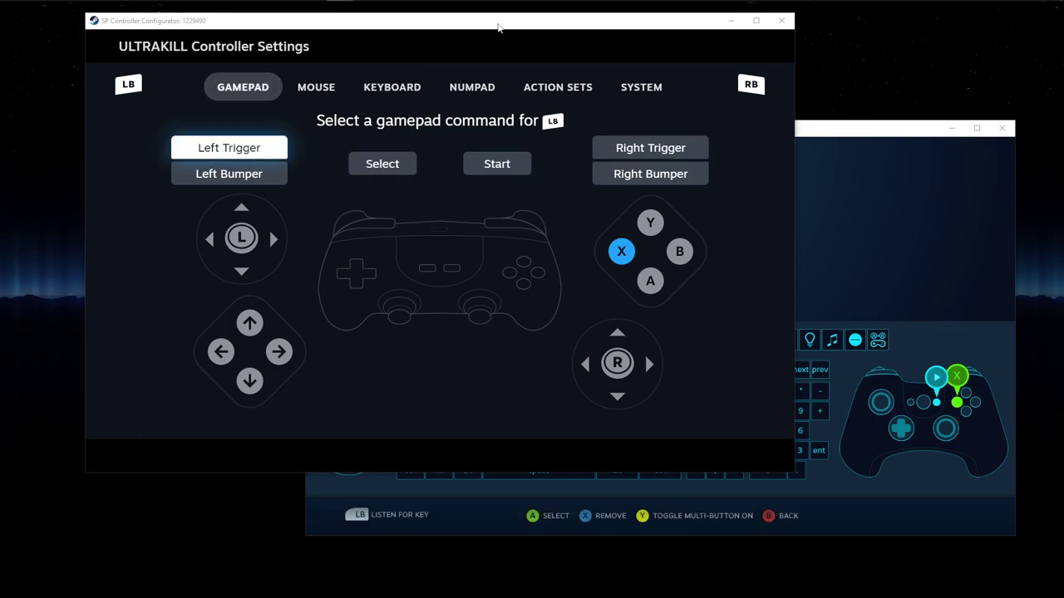
key(Right)
key(Right)
key(Right)
key(Down)
key(Up)
key(Up)
key(Left)
key(Left)
key(Left)
key(Up)
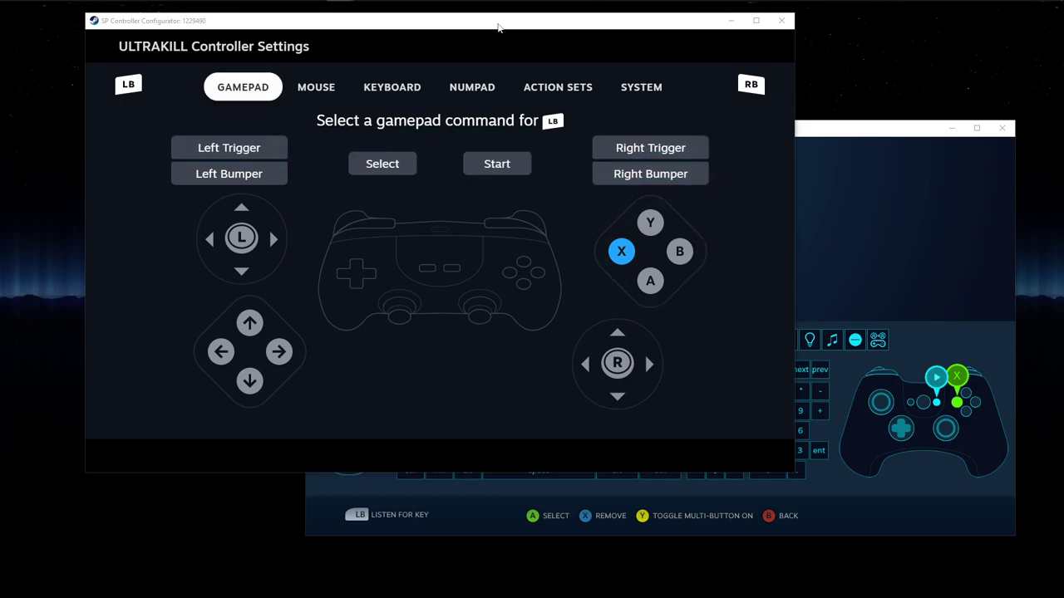
Step: Move the selection through the left bumper's command categories and page forward to the system commands
key(Right)
key(Left)
key(Right)
key(Right)
key(Right)
key(Right)
key(Left)
key(Left)
key(Down)
key(Up)
key(Down)
key(Down)
key(Right)
key(Right)
key(Down)
key(Right)
key(Page_Down)
key(Page_Down)
key(Page_Down)
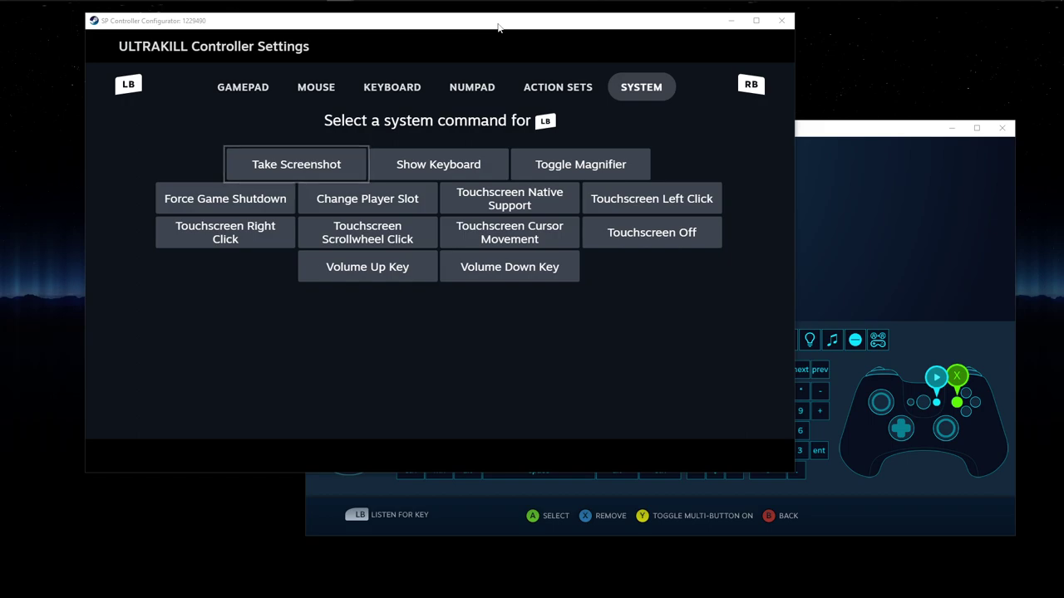
Step: Return to the left bumper's gamepad commands and compare them with the punch binding picker in the Steam Controller Configurator
click(242, 97)
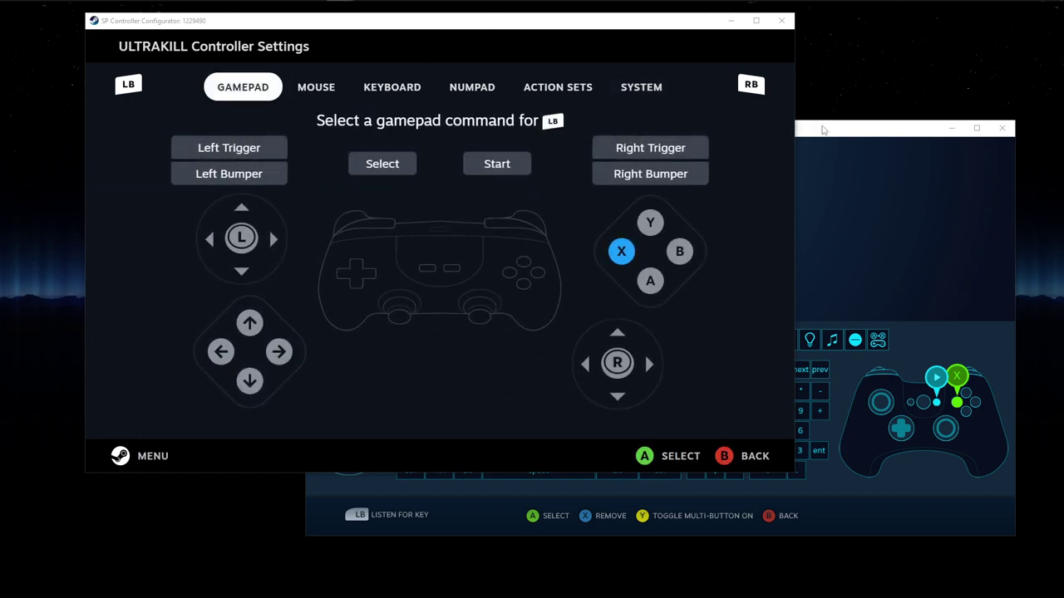
click(823, 129)
click(496, 25)
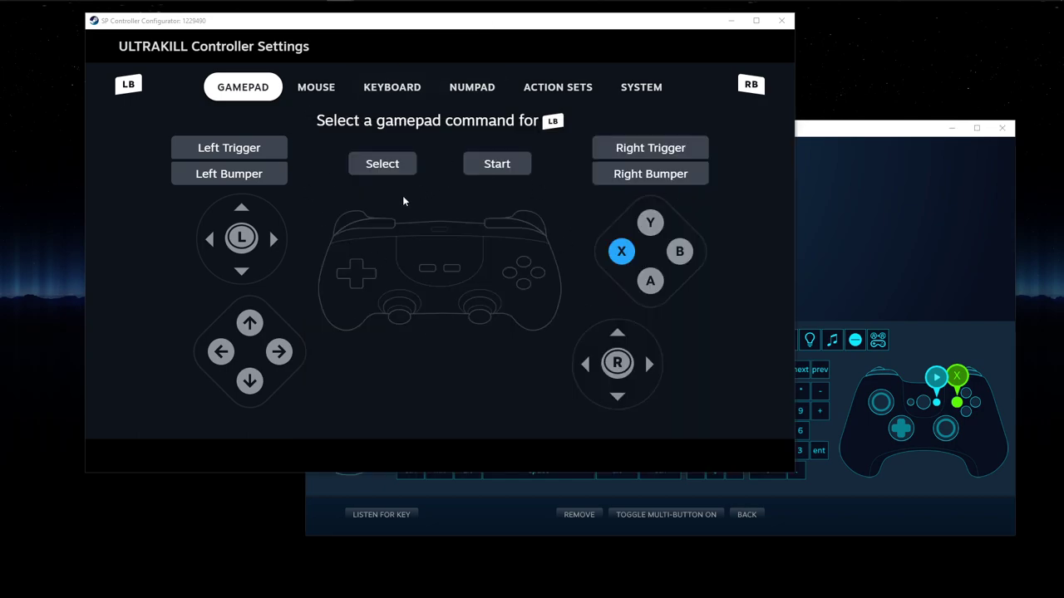
click(861, 138)
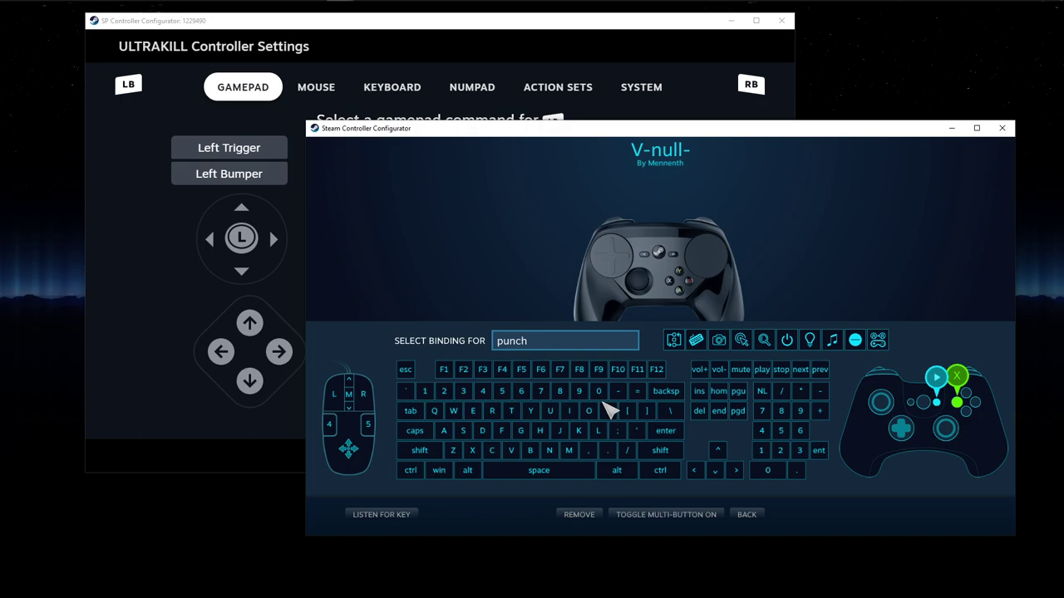
Step: Compare the left bumper's command categories in the SP Controller Configurator with the Listen for Key option in the Steam Controller Configurator
click(522, 30)
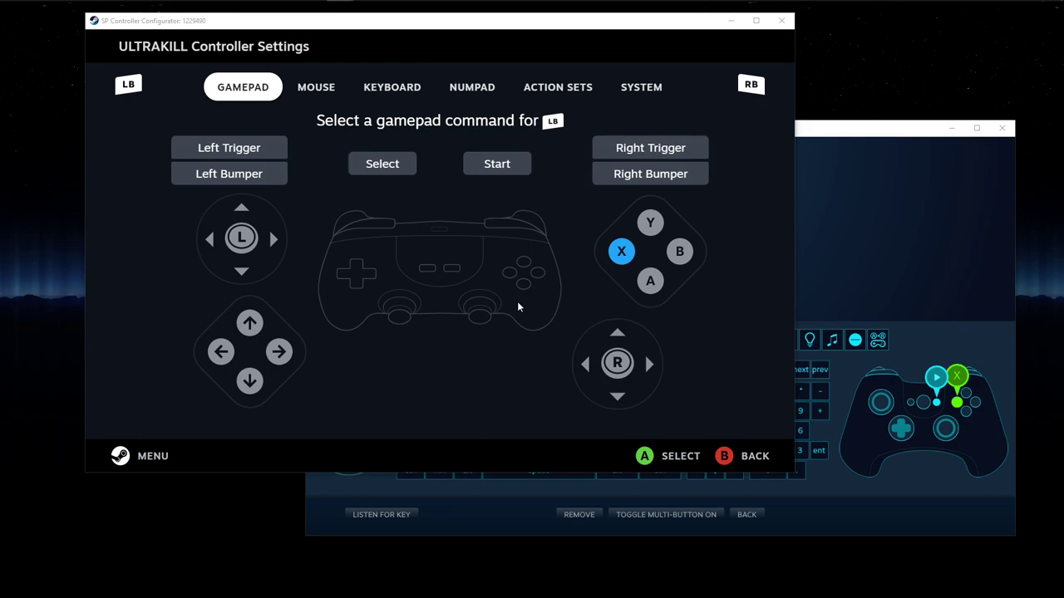
click(840, 142)
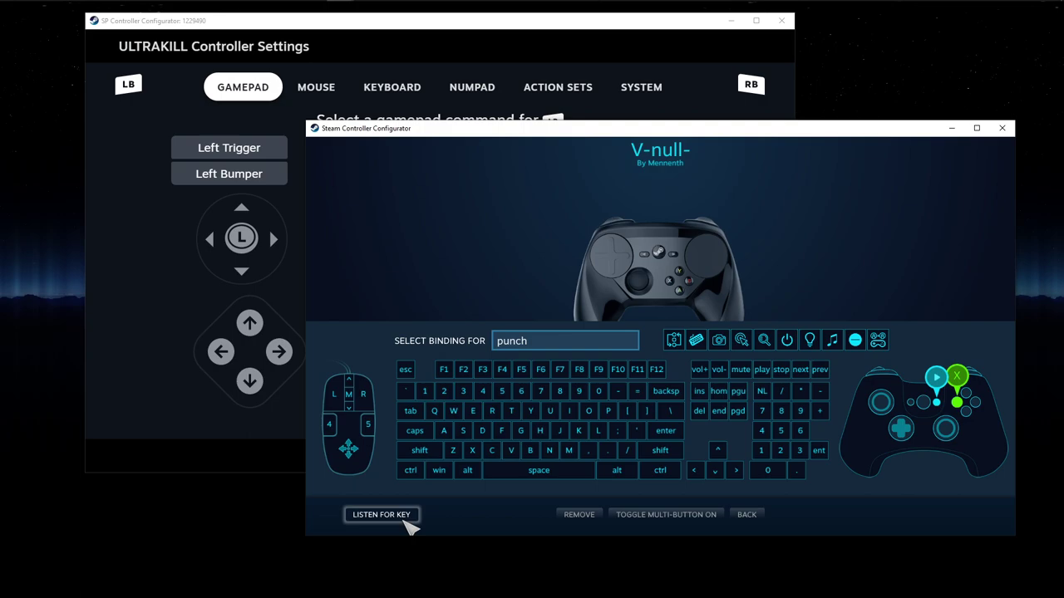
click(461, 116)
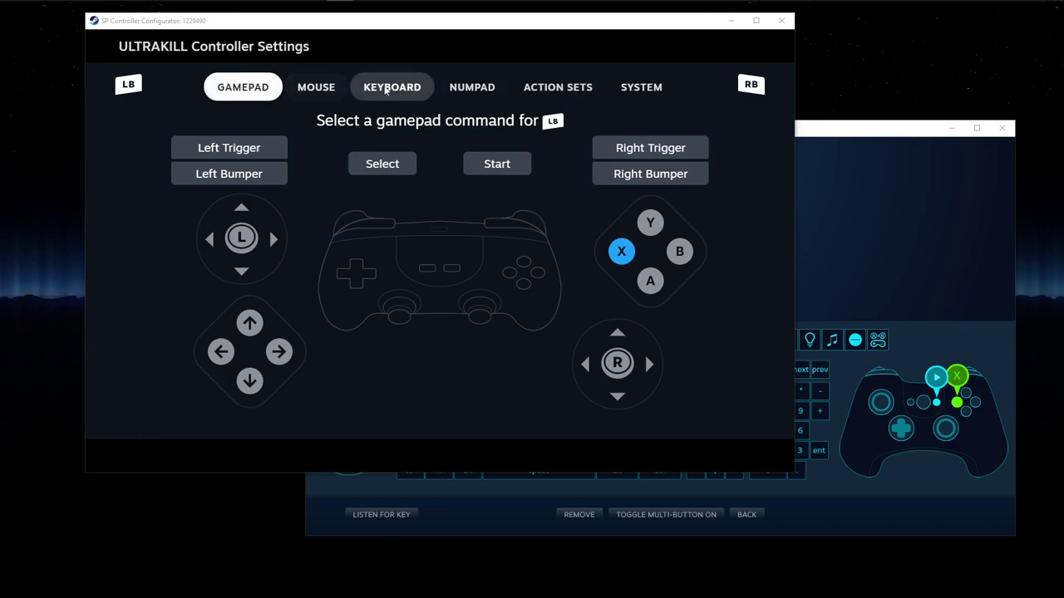
Step: Switch to the Steam Controller Configurator, return to the punch activator settings and reopen its binding picker
click(821, 148)
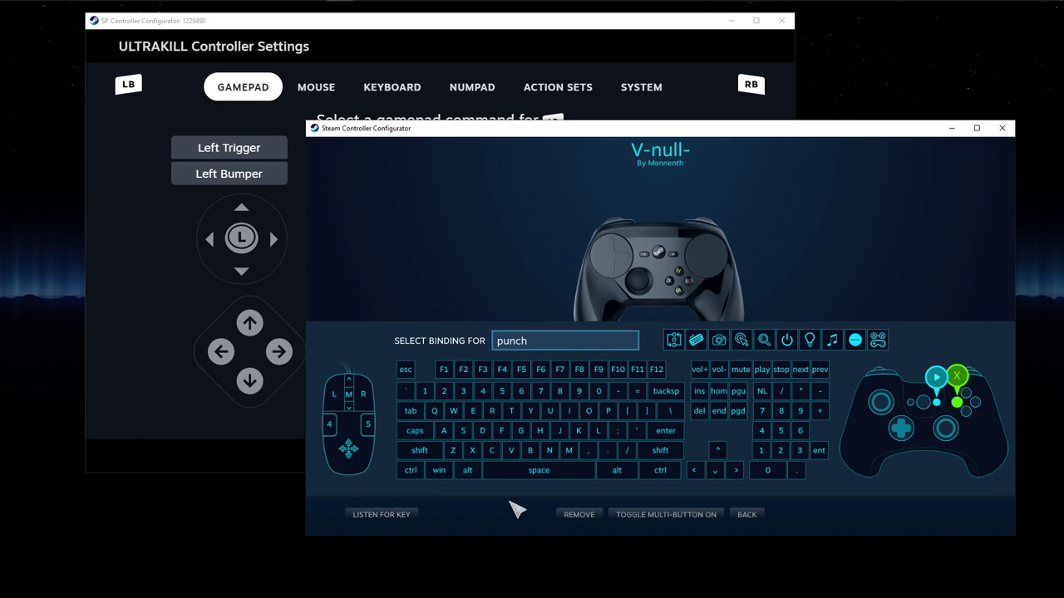
key(3)
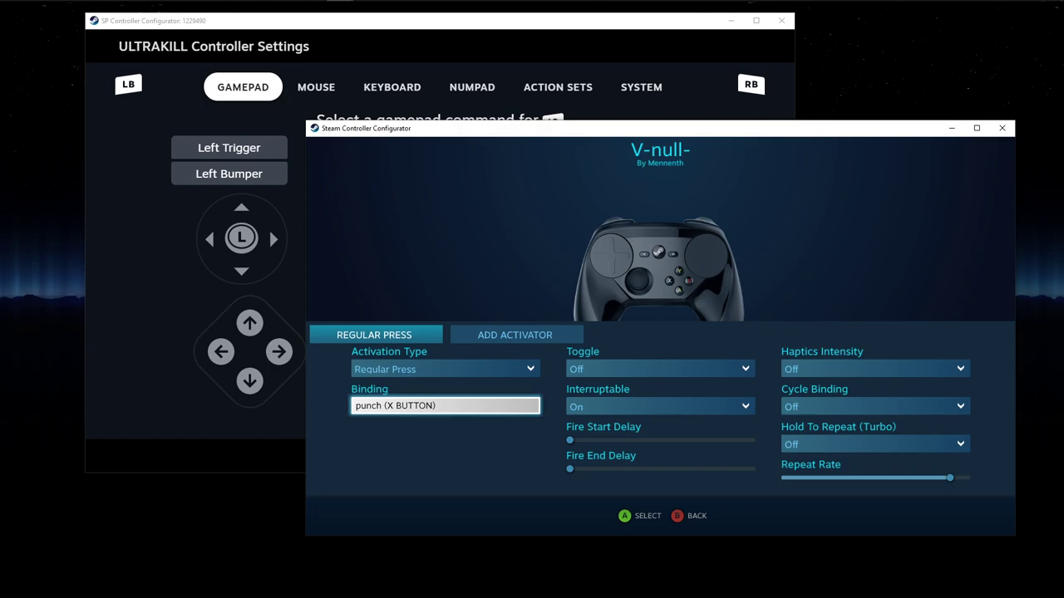
click(421, 413)
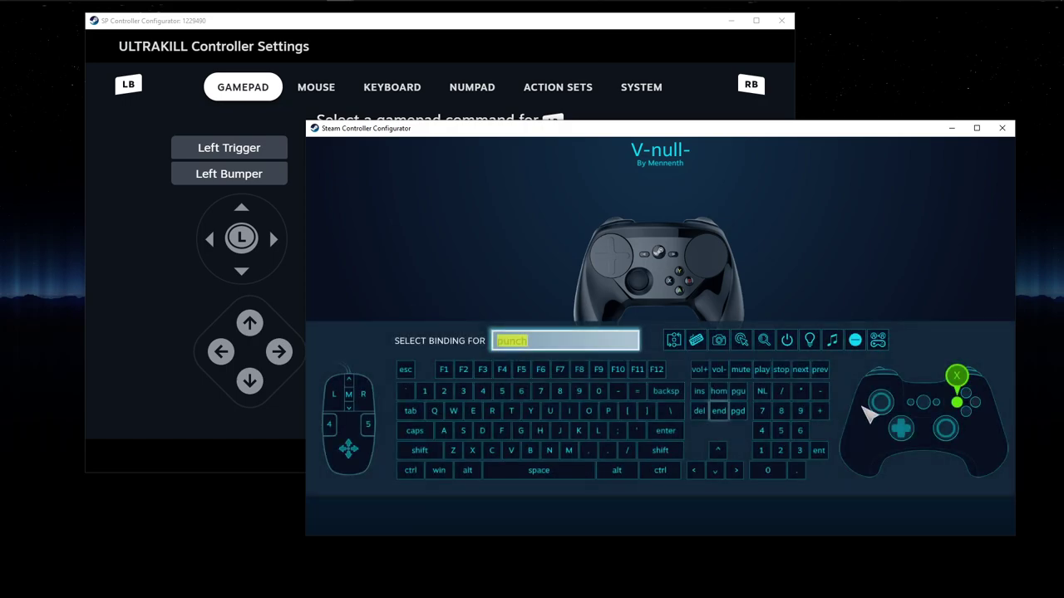
Step: Compare the left bumper's gamepad and mouse commands in the SP Controller Configurator with the punch binding picker in the Steam Controller Configurator
click(465, 41)
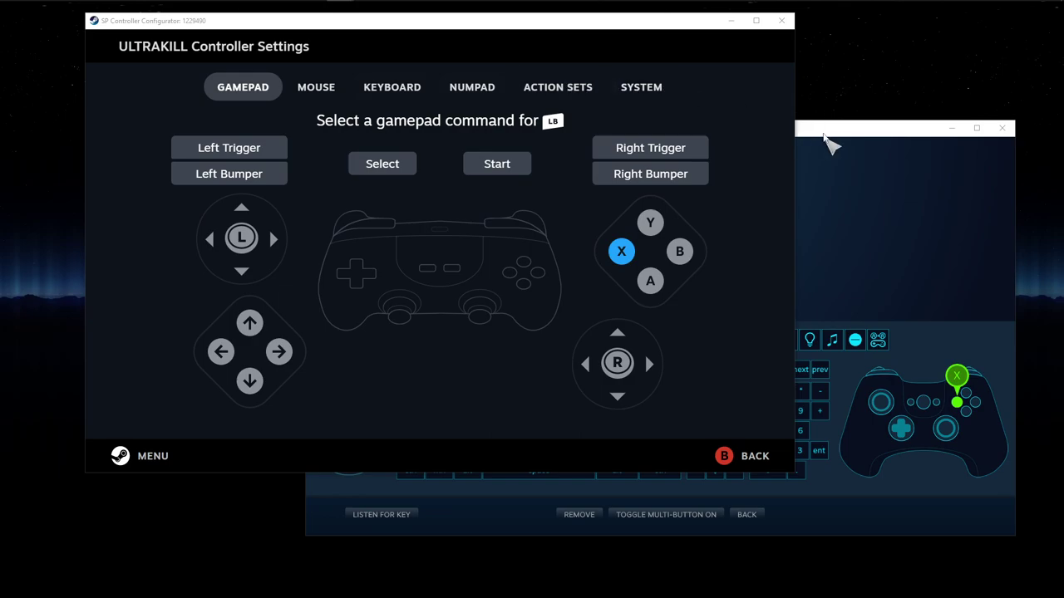
click(822, 135)
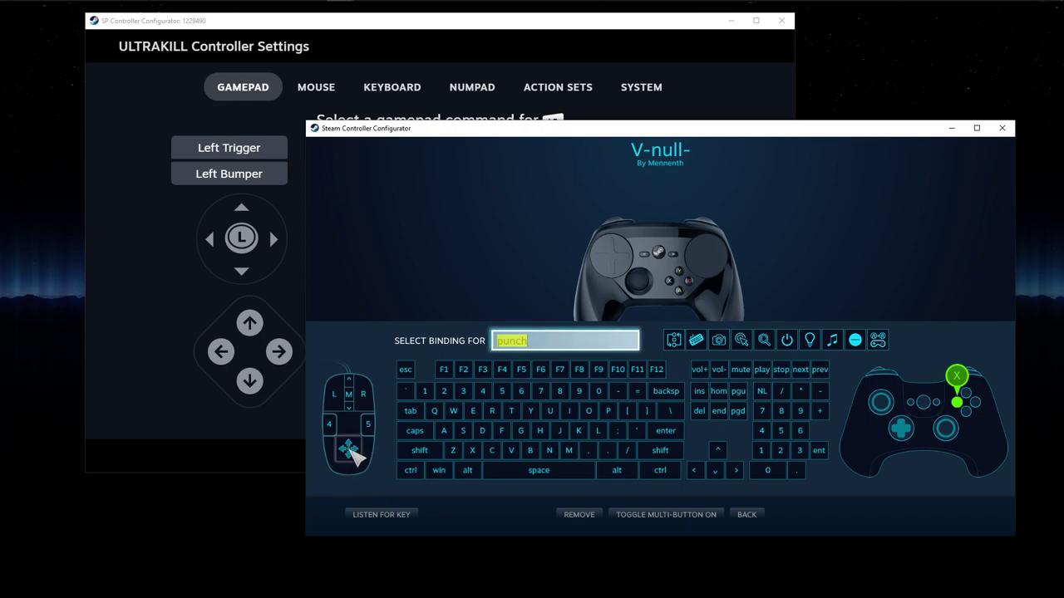
click(316, 88)
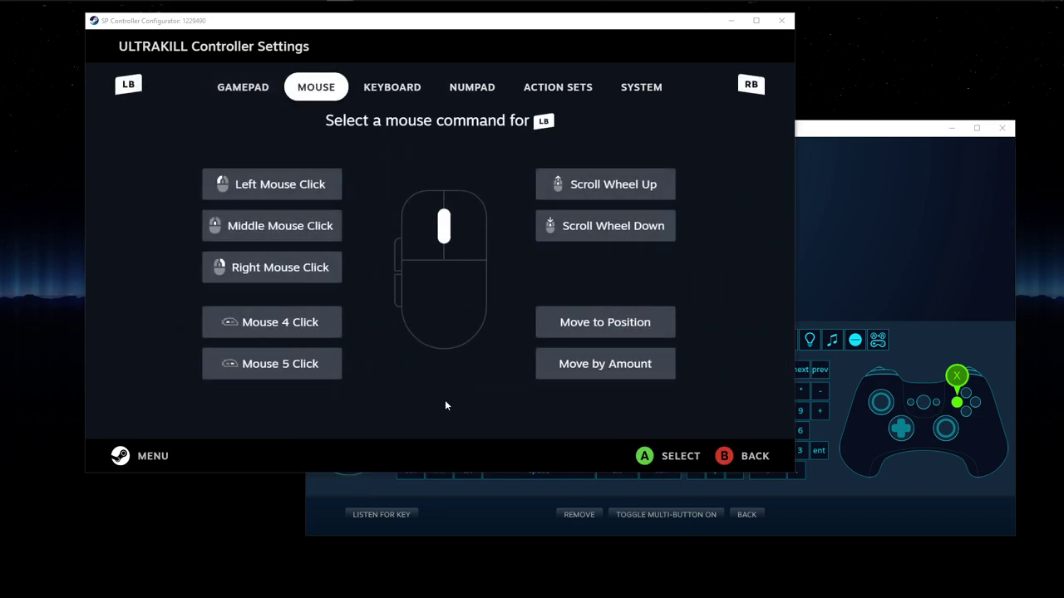
click(815, 135)
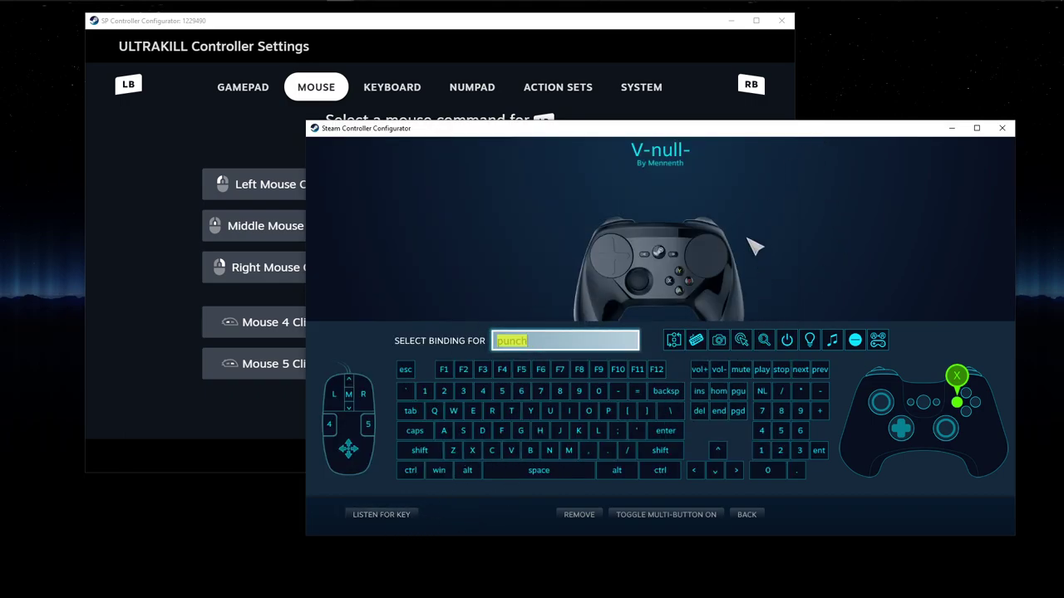
click(520, 32)
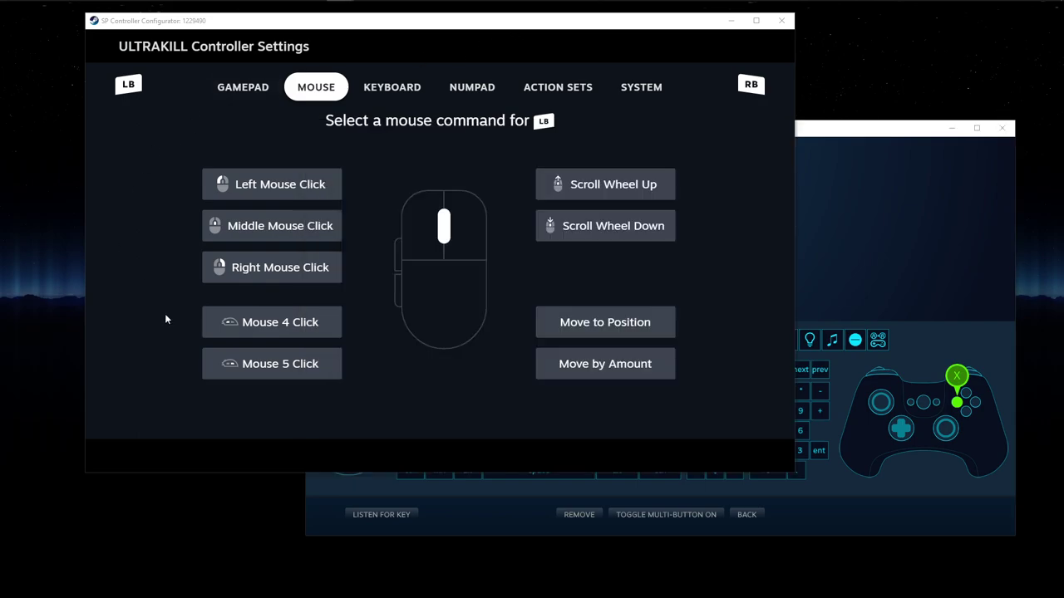
click(248, 95)
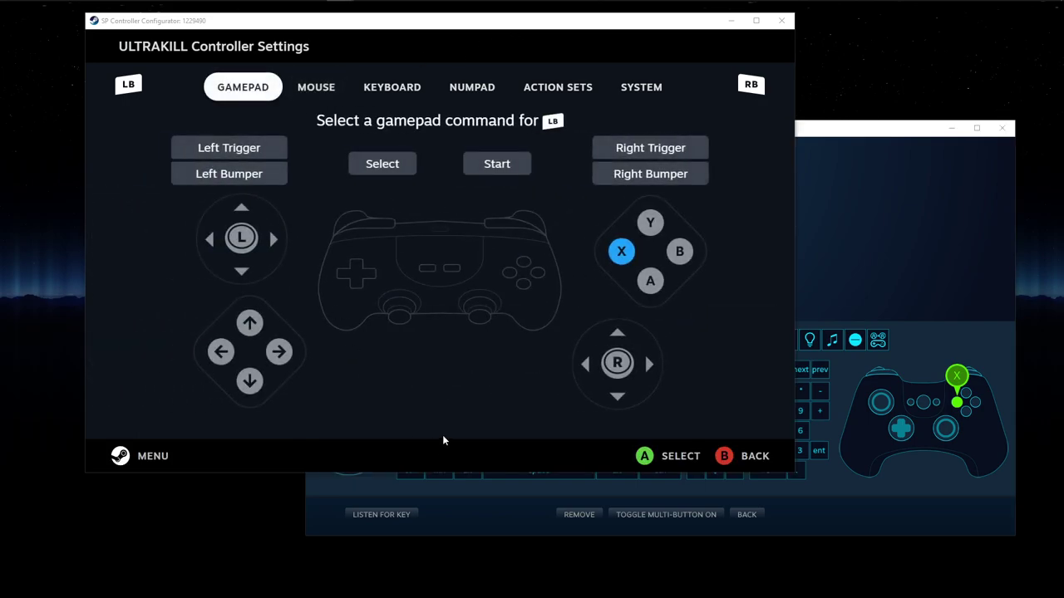
click(520, 530)
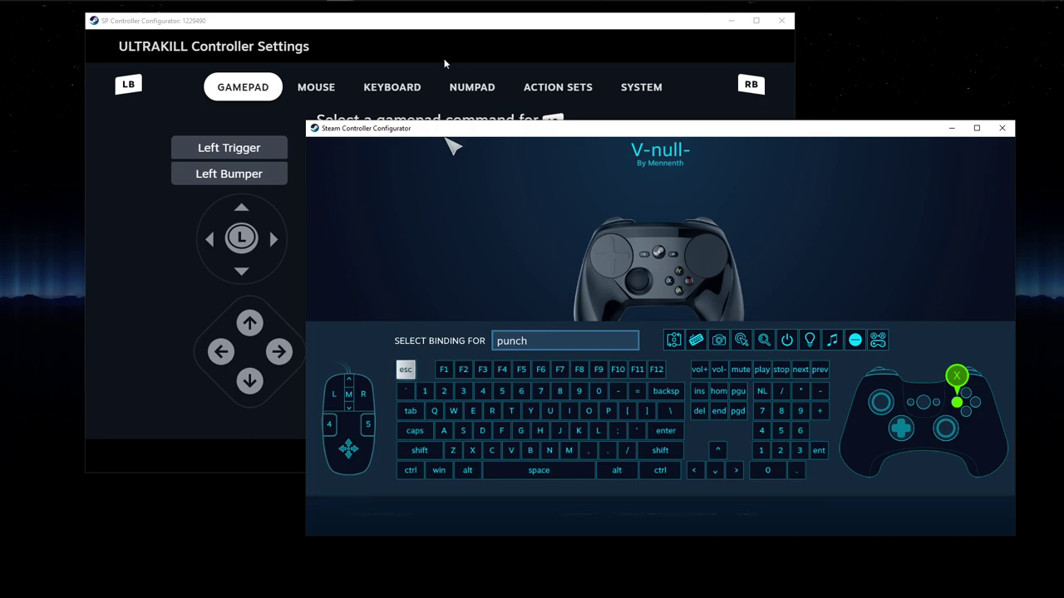
Step: Switch to the SP Controller Configurator, page back and forth through the left bumper's command categories and return to the gamepad commands
click(465, 33)
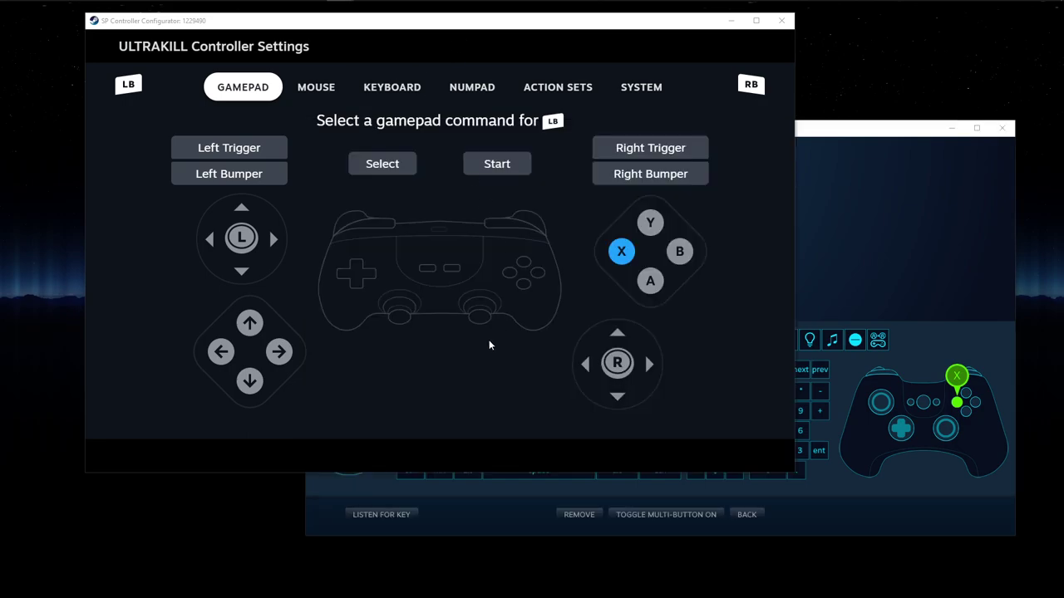
key(e)
key(q)
key(e)
key(e)
key(e)
key(q)
key(q)
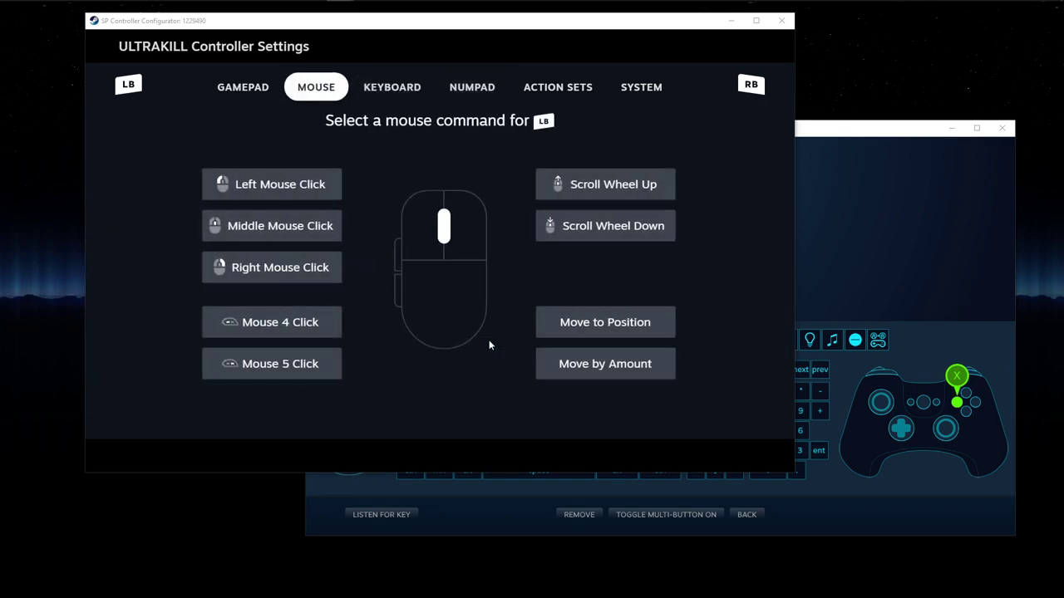
key(q)
key(q)
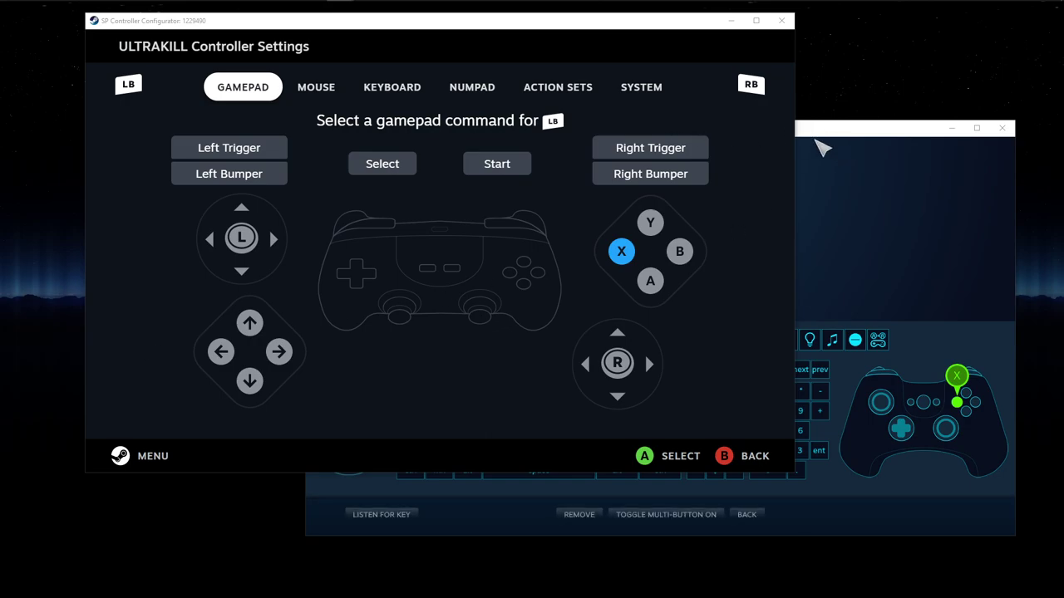
Step: Shift the SP Controller Configurator window aside, and move the selection in the Steam Controller Configurator's punch binding picker to the backtick key
drag(466, 27, 427, 32)
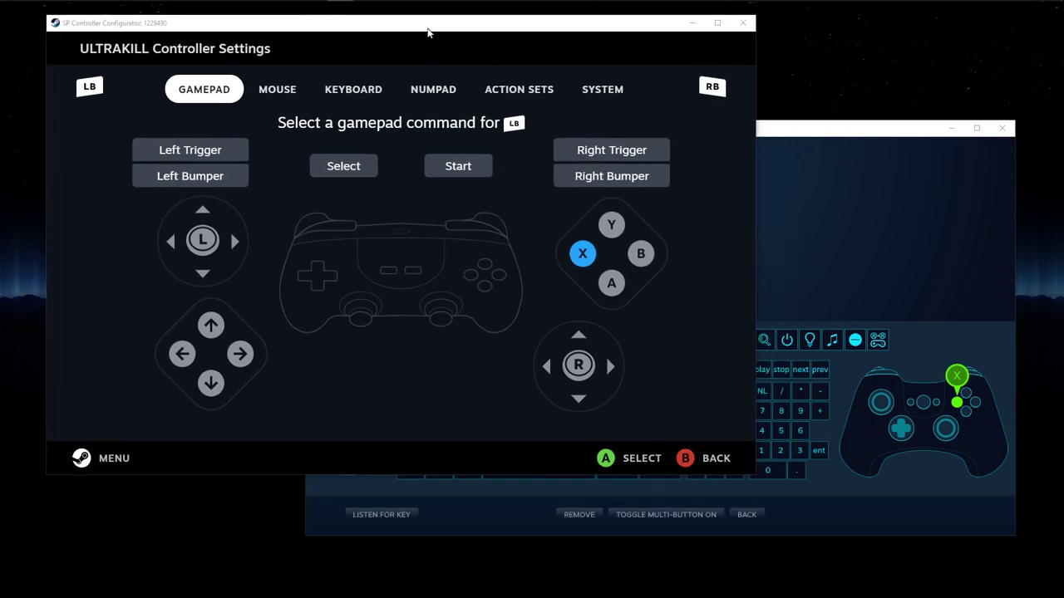
click(835, 145)
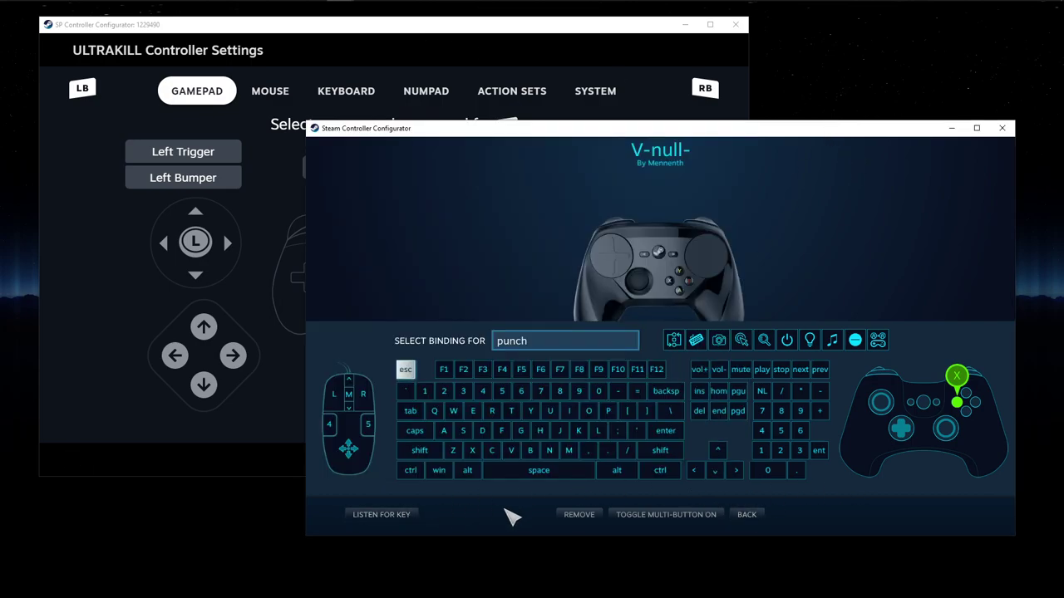
key(Right)
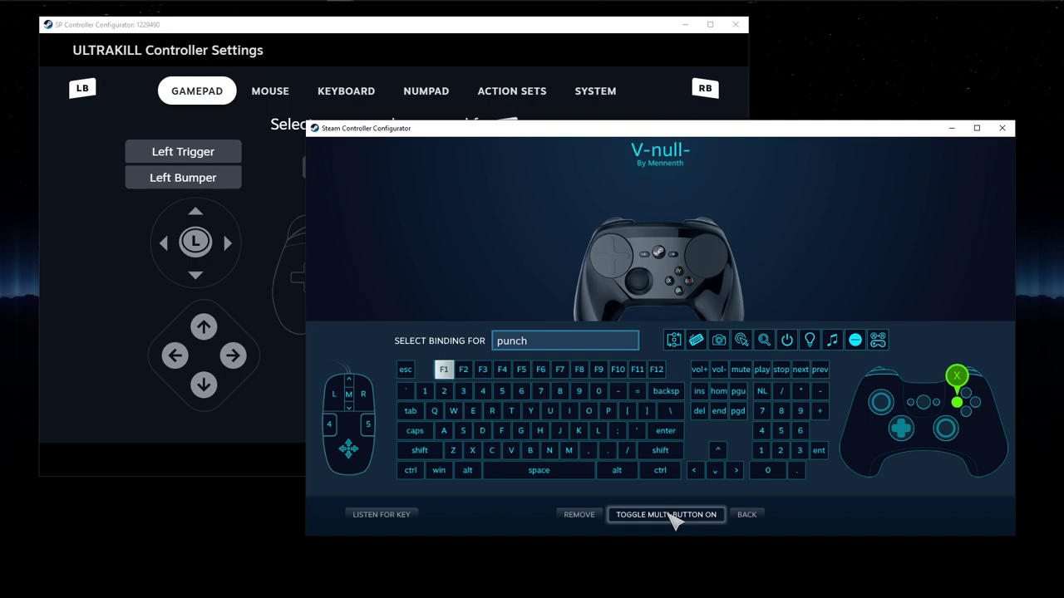
key(Left)
key(Down)
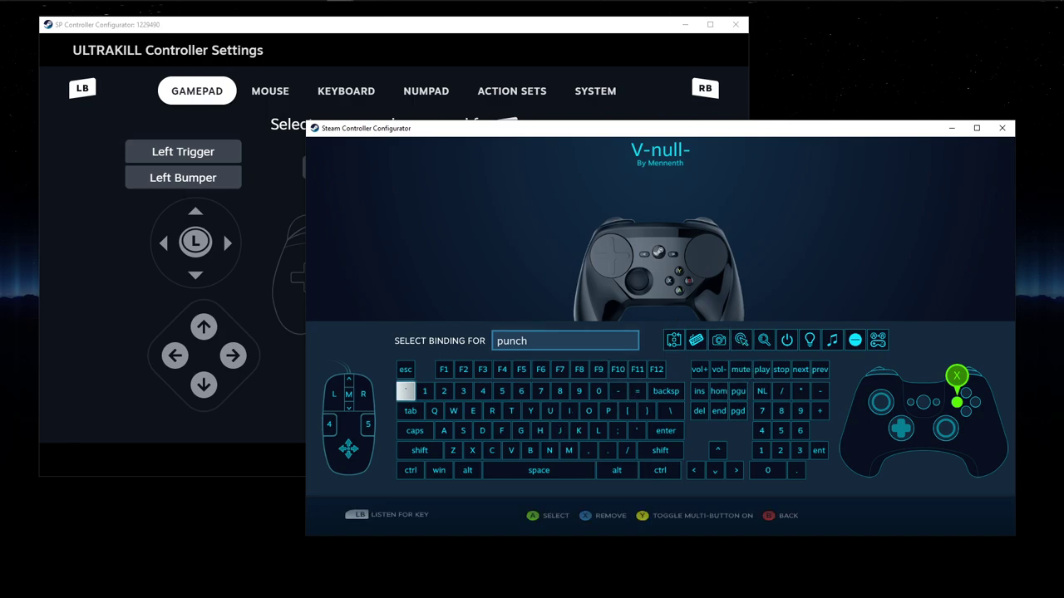
Step: Compare the available actions in the punch binding picker, including Listen for Key, with those of the SP Controller Configurator's gamepad commands
click(467, 207)
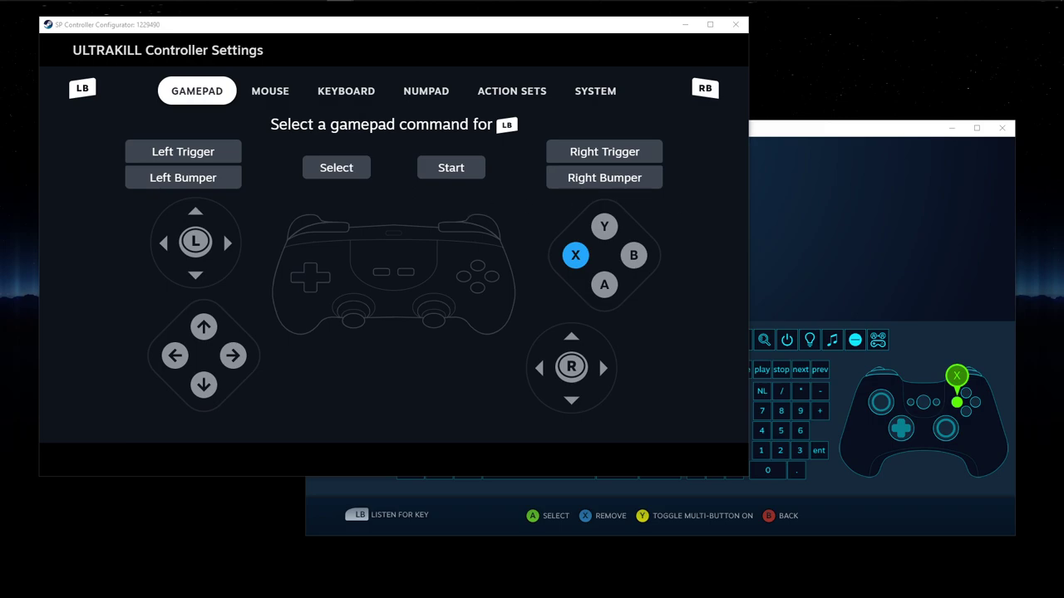
click(779, 147)
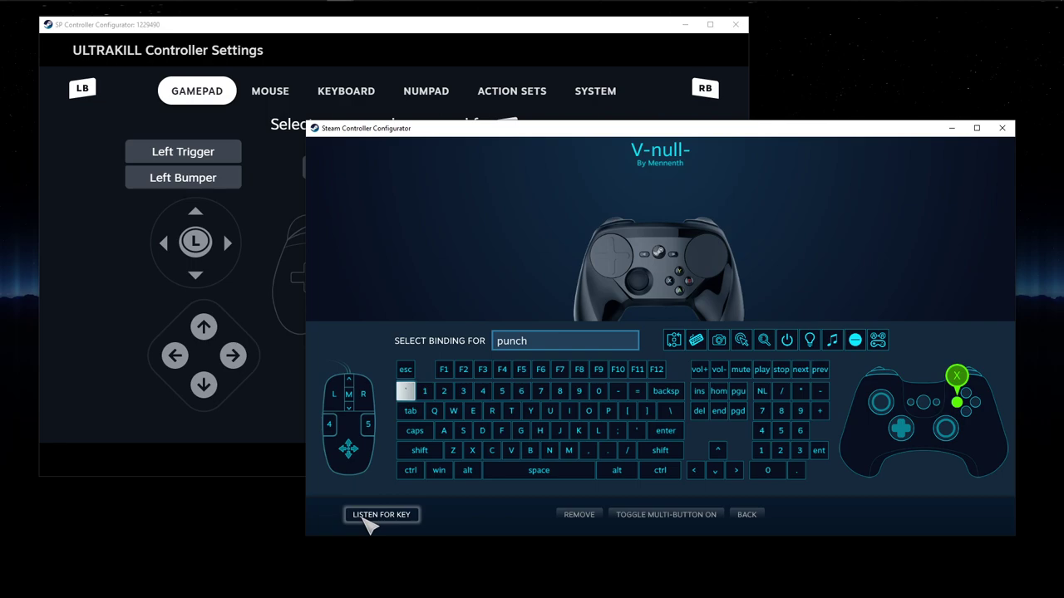
click(442, 39)
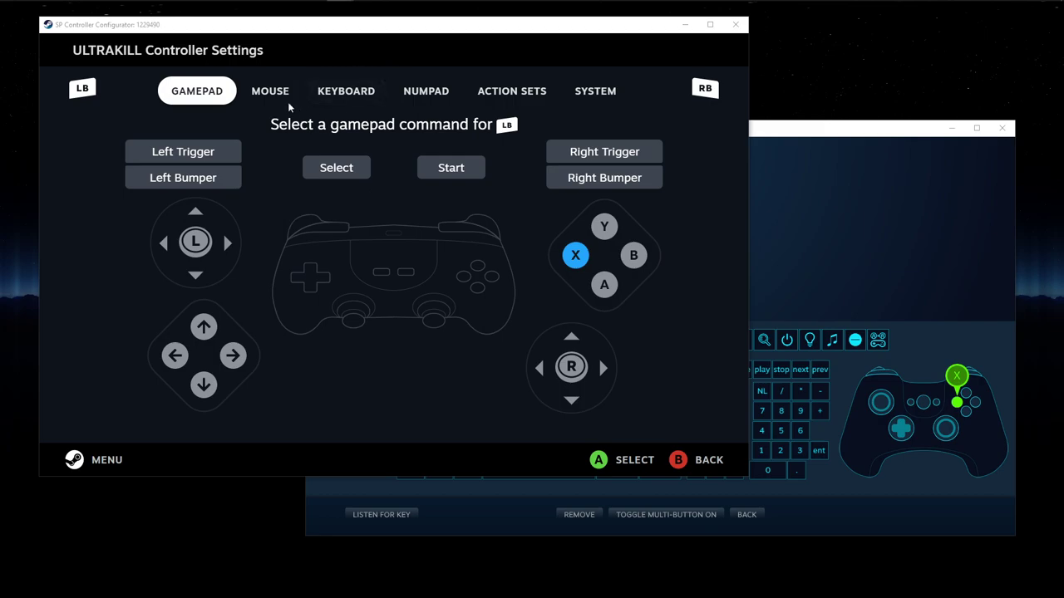
Step: Alternate between the left bumper's keyboard and numpad commands to compare their keys, and return to the gamepad commands
click(359, 96)
click(425, 91)
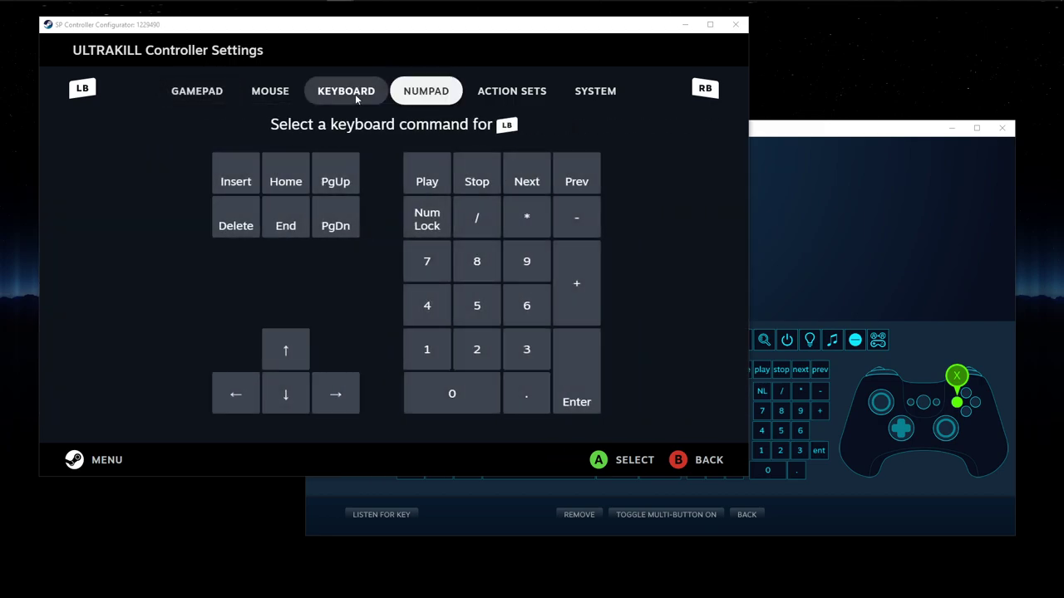
click(355, 94)
click(419, 93)
click(351, 93)
click(449, 98)
click(195, 98)
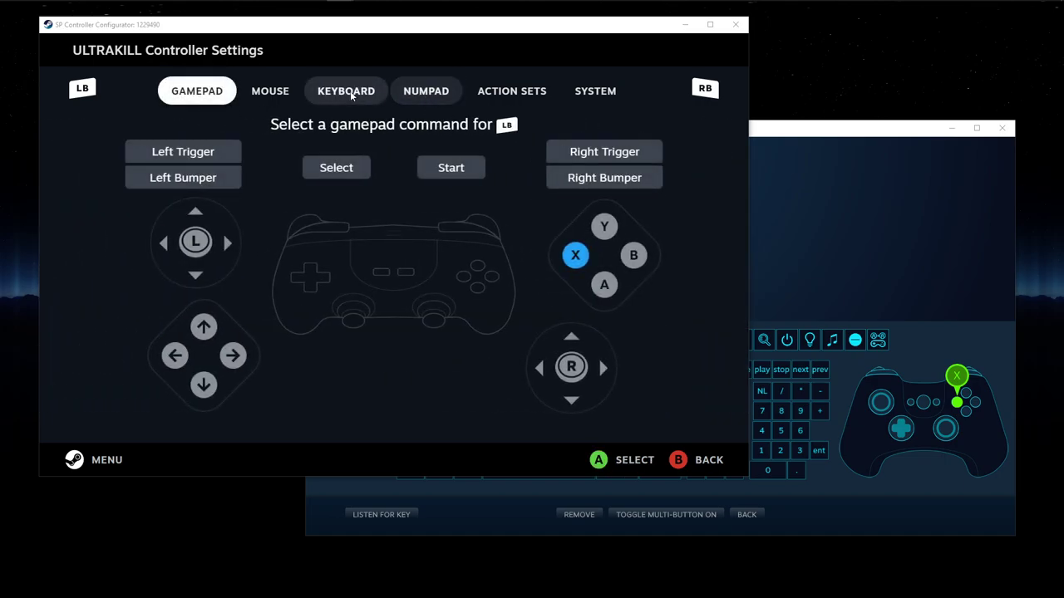
Step: Check the keyboard layout in the Steam Controller Configurator's punch binding picker against the SP Controller Configurator's separate keyboard and numpad commands
click(836, 143)
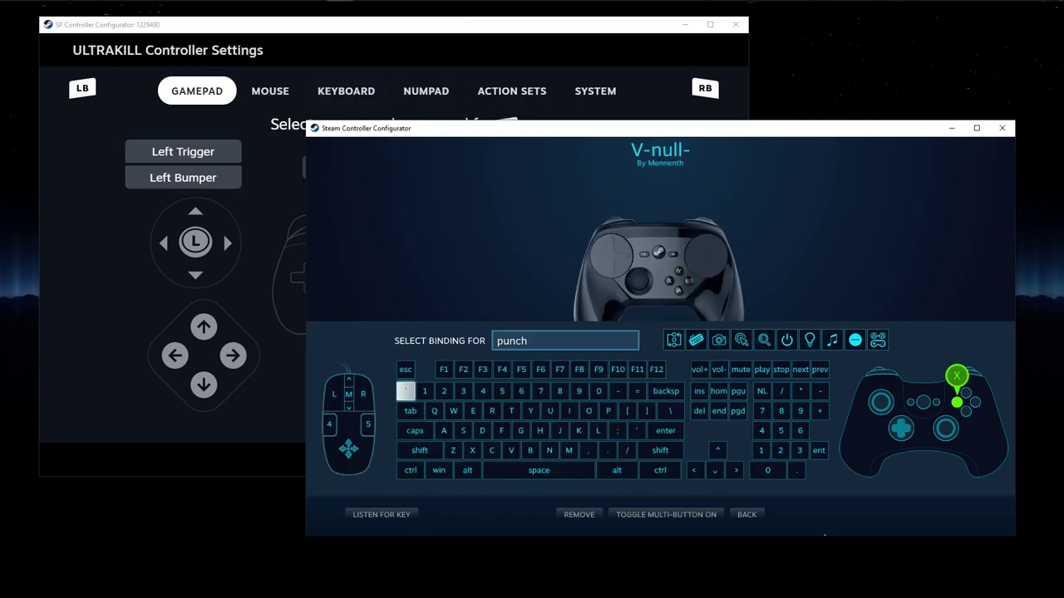
click(414, 37)
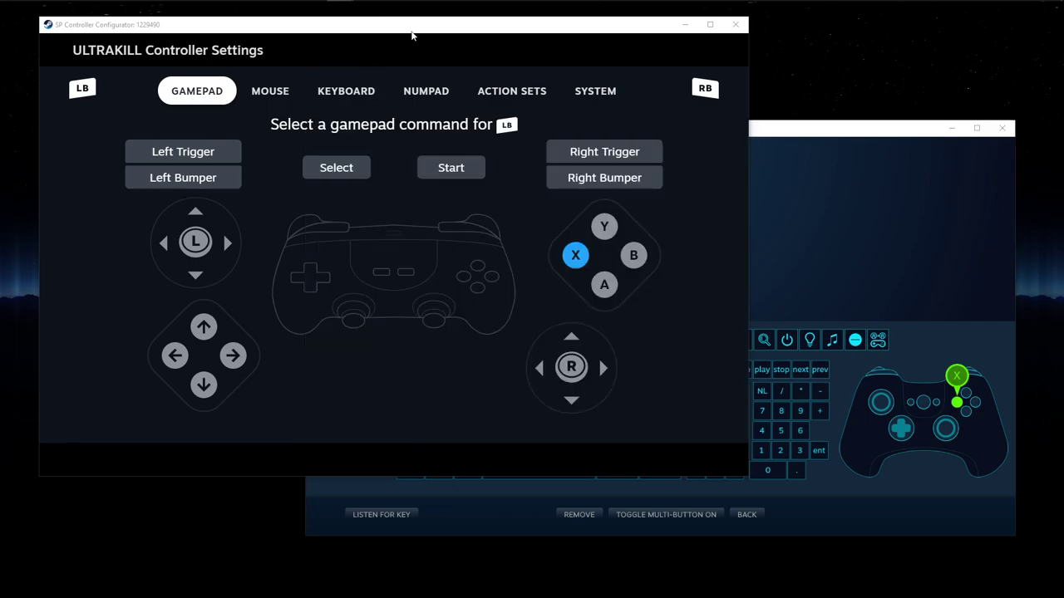
click(358, 100)
click(419, 93)
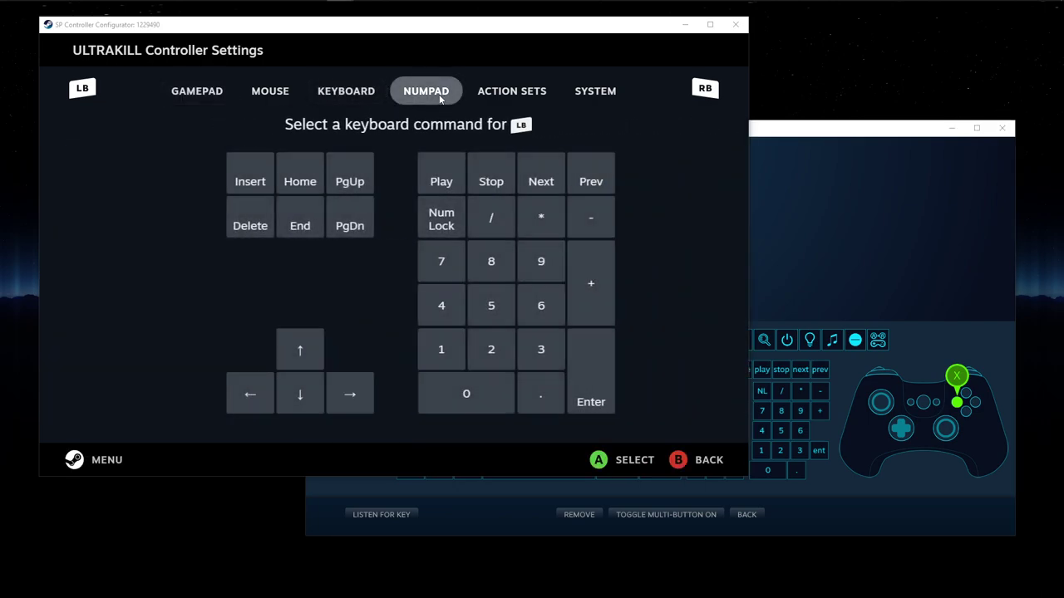
click(328, 95)
click(425, 93)
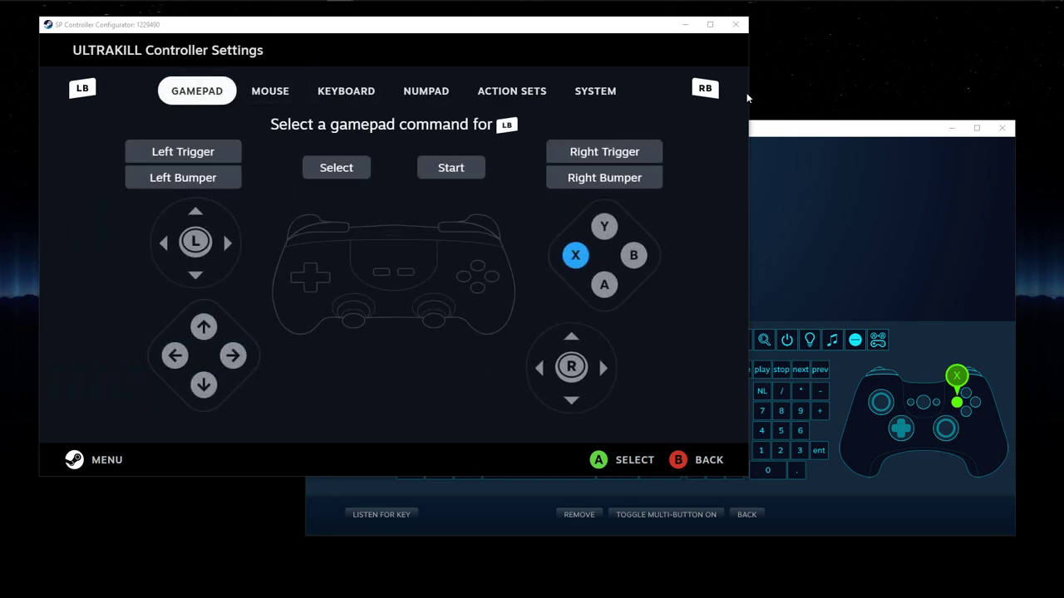
Step: Switch between the two configurators to compare the punch binding picker's layout with the left bumper's gamepad commands
click(775, 137)
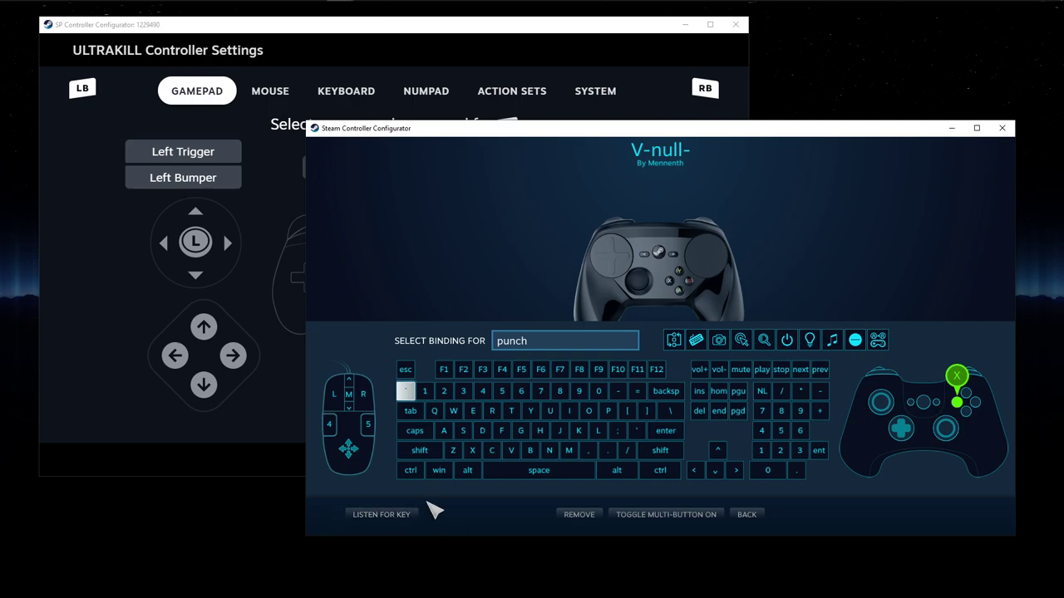
click(419, 37)
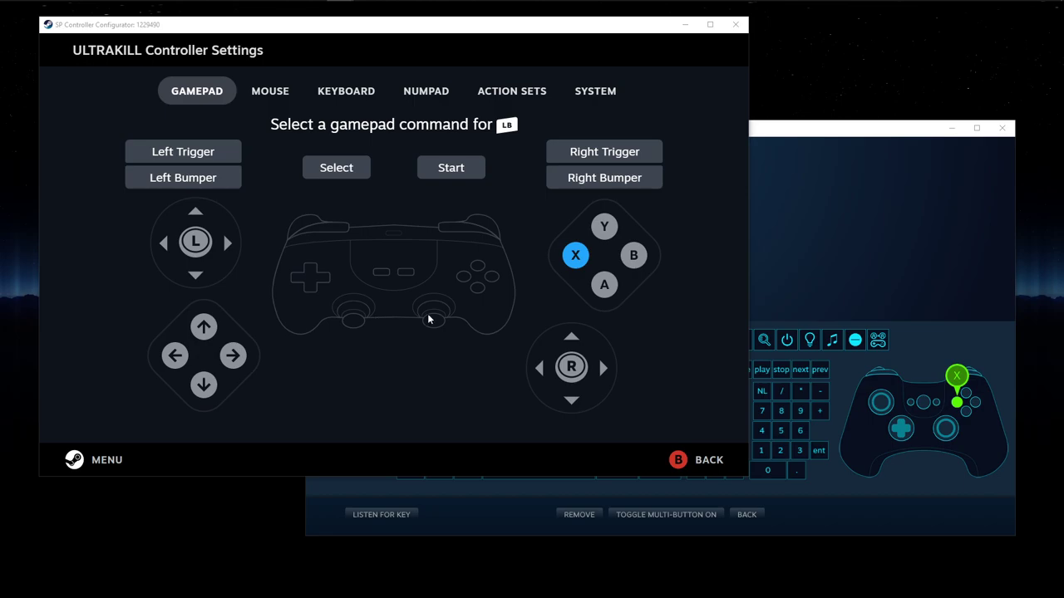
click(528, 524)
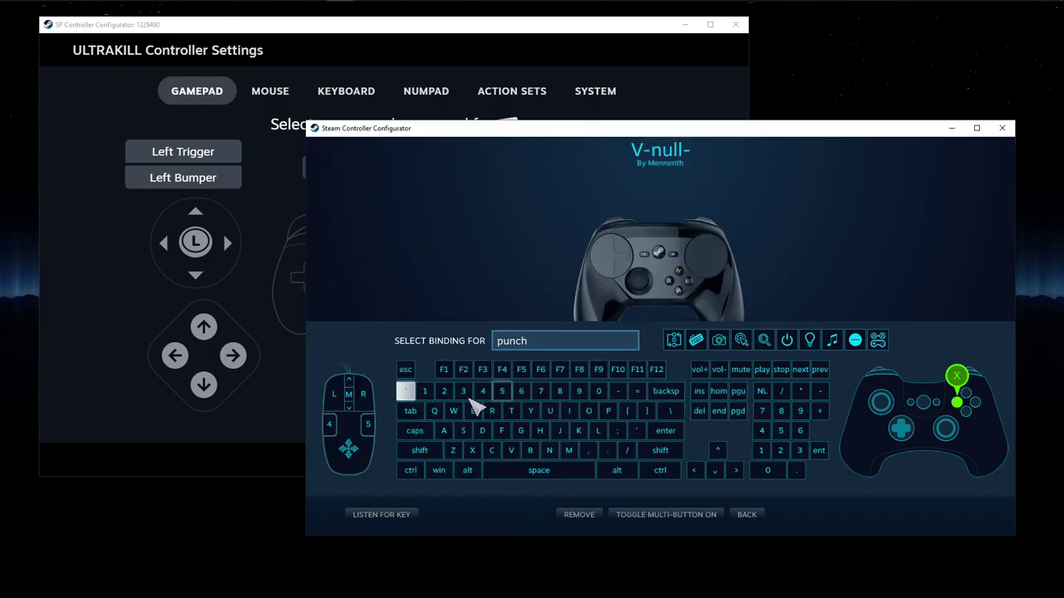
click(394, 39)
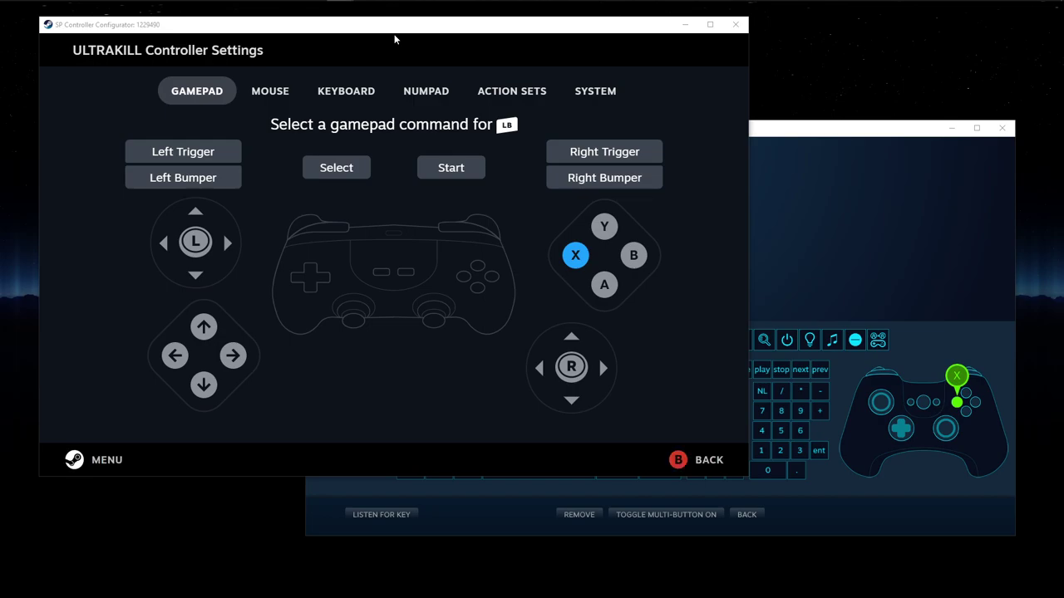